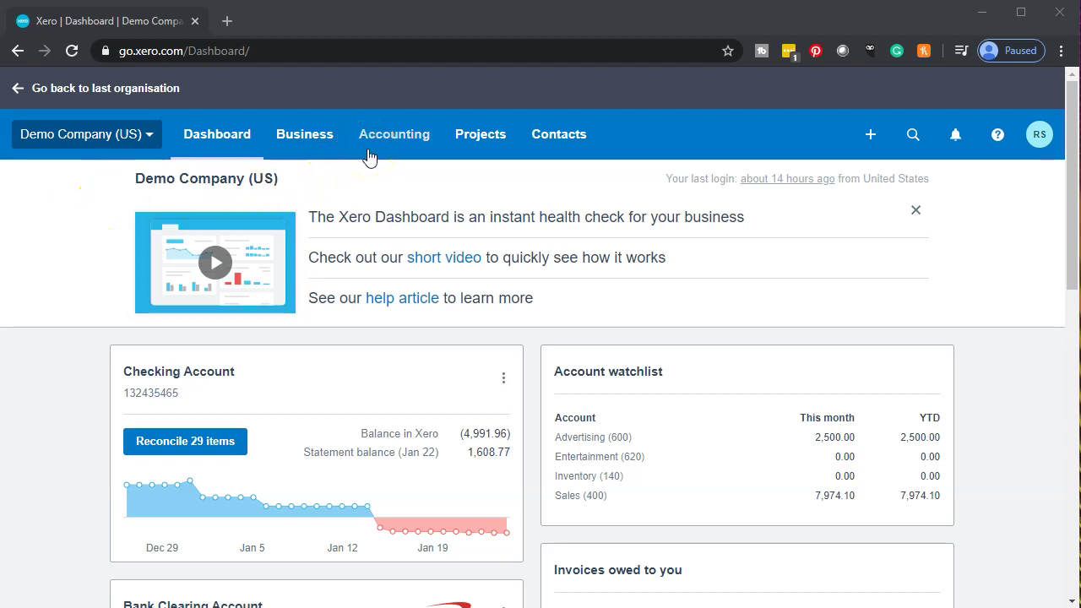
# Step: Open the Balance Sheet report and duplicate its tab into a second copy
pyautogui.click(369, 157)
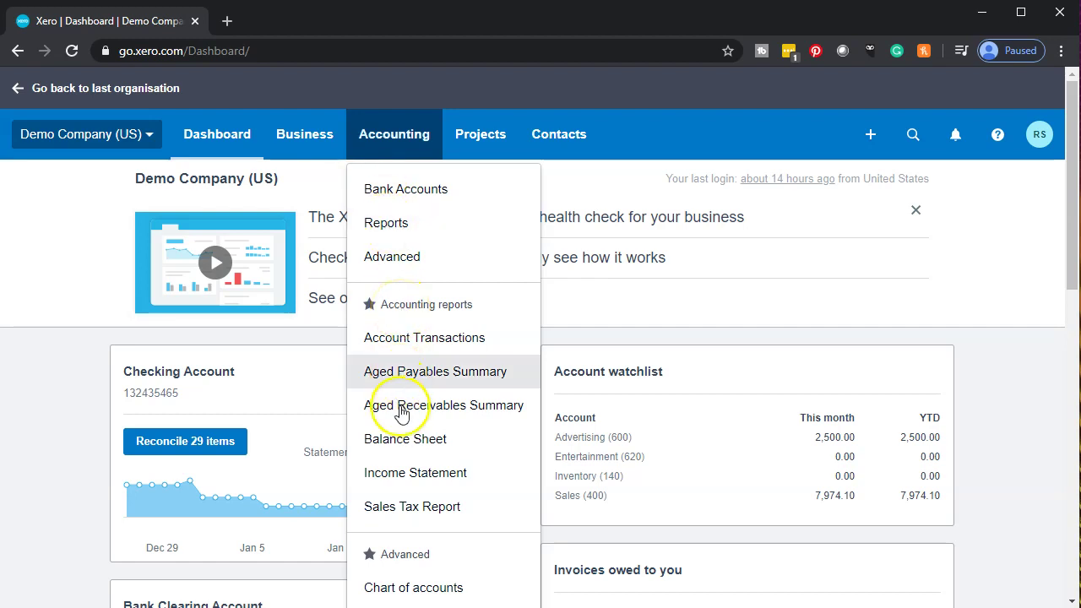
pyautogui.click(402, 446)
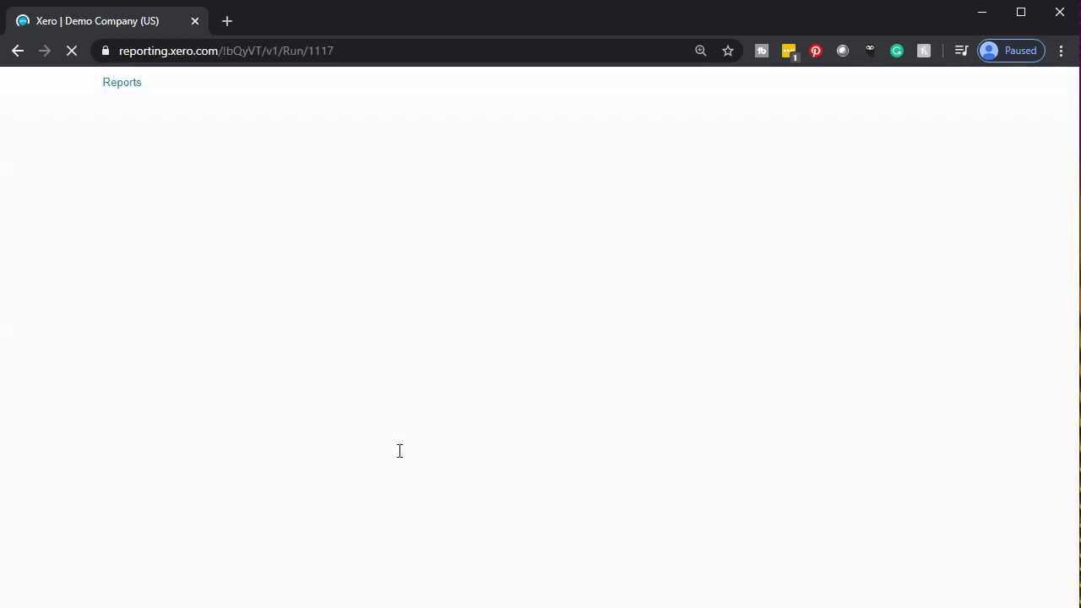
pyautogui.rightClick(129, 21)
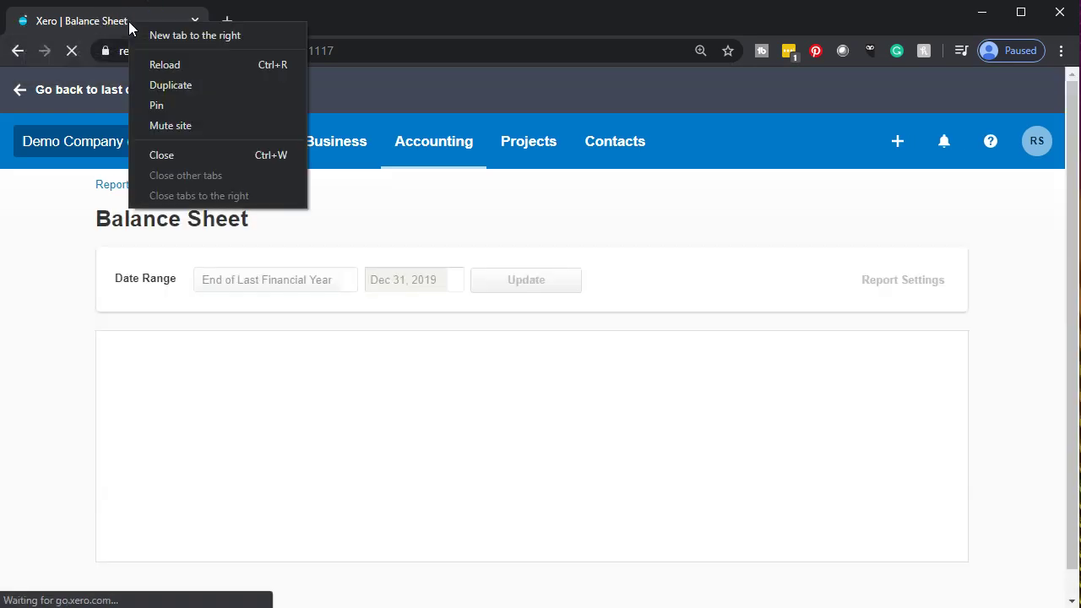
pyautogui.click(148, 78)
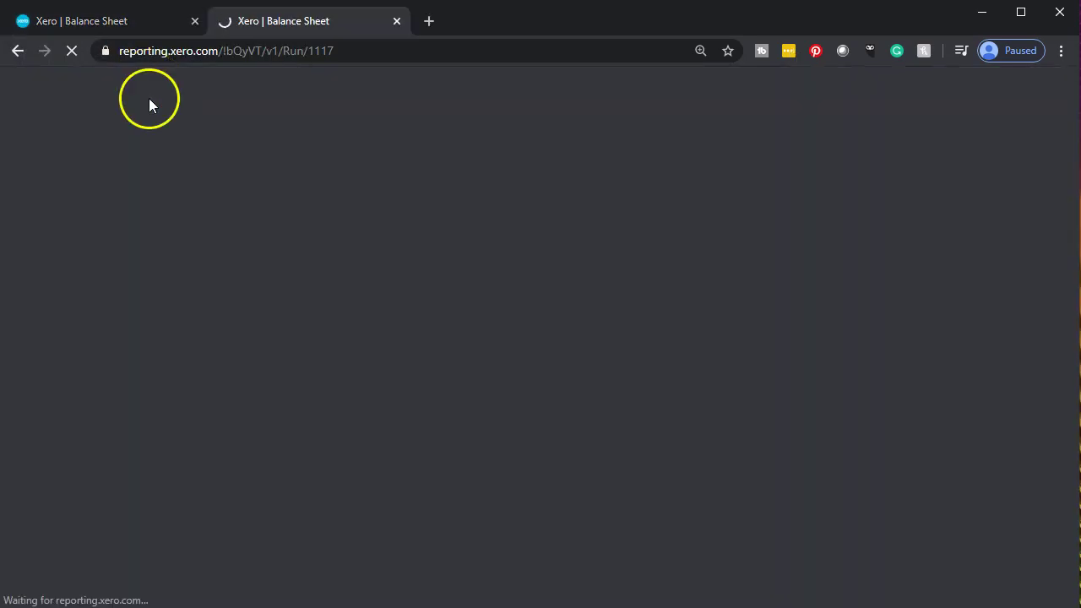
# Step: In the first tab, open the Income Statement report from the accounting reports
pyautogui.click(107, 28)
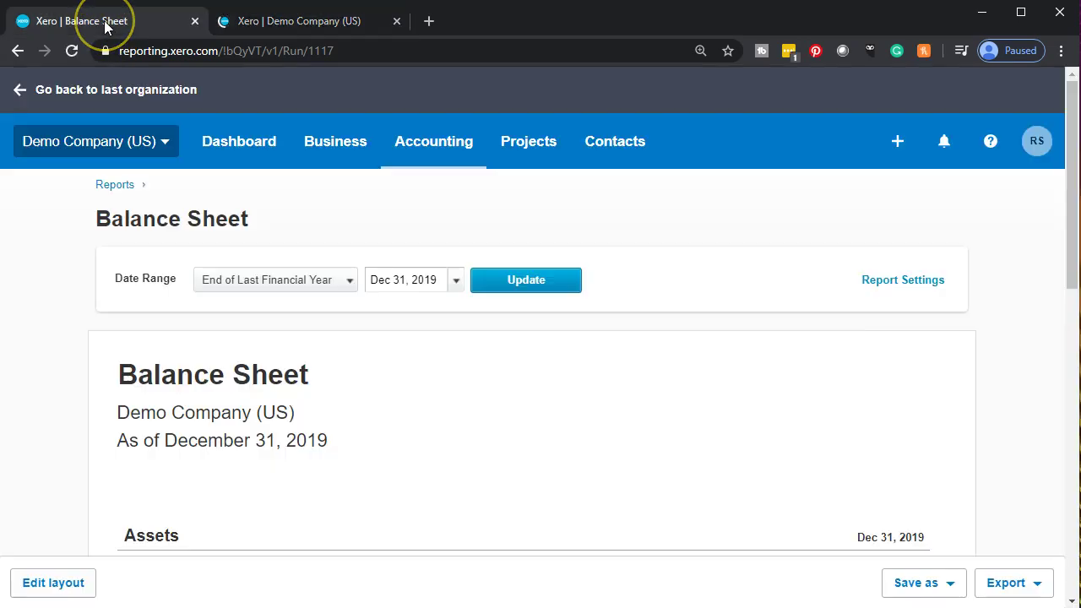
pyautogui.click(436, 147)
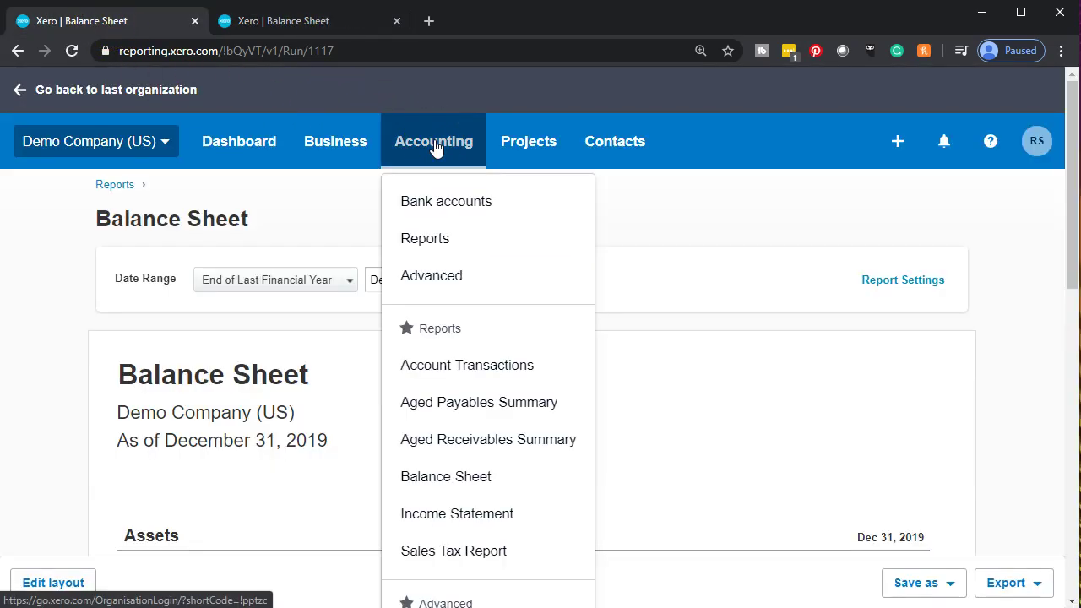
pyautogui.click(434, 524)
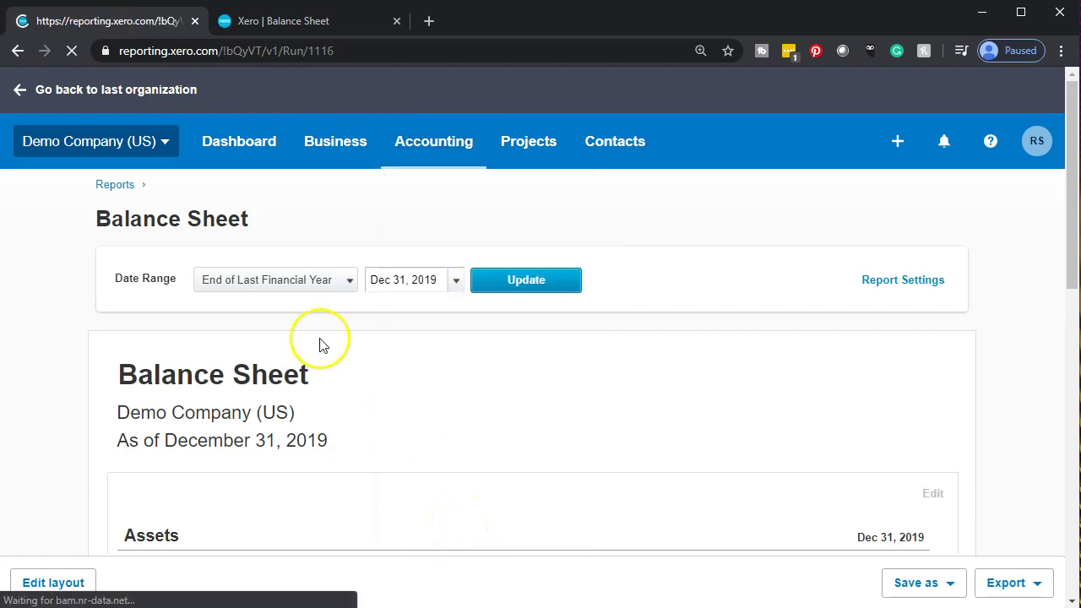
# Step: Duplicate the Income Statement tab, then return to the Balance Sheet tab
pyautogui.rightClick(124, 25)
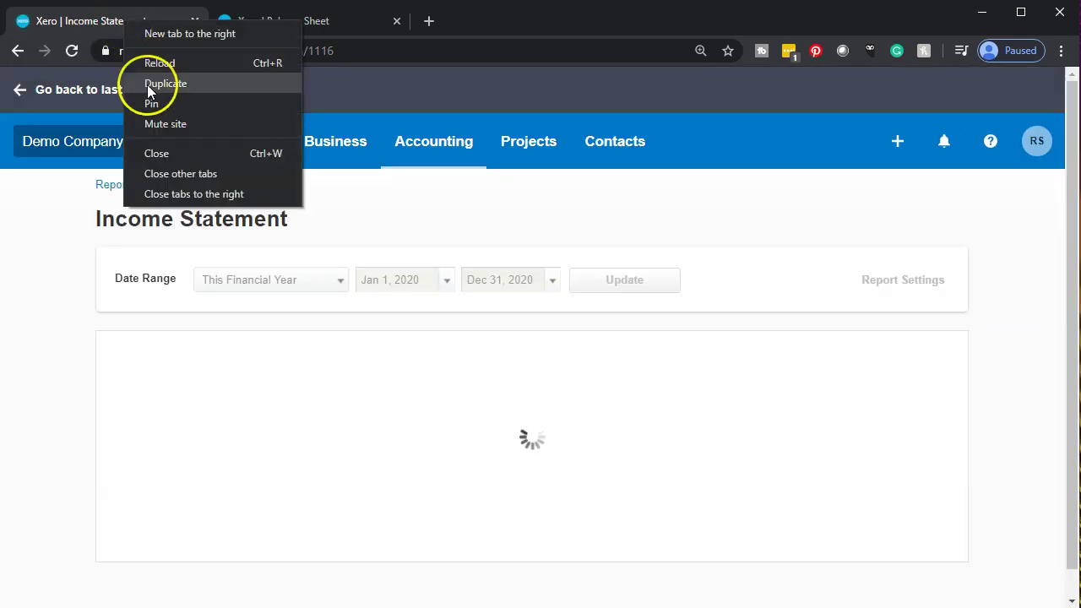
pyautogui.press('Escape')
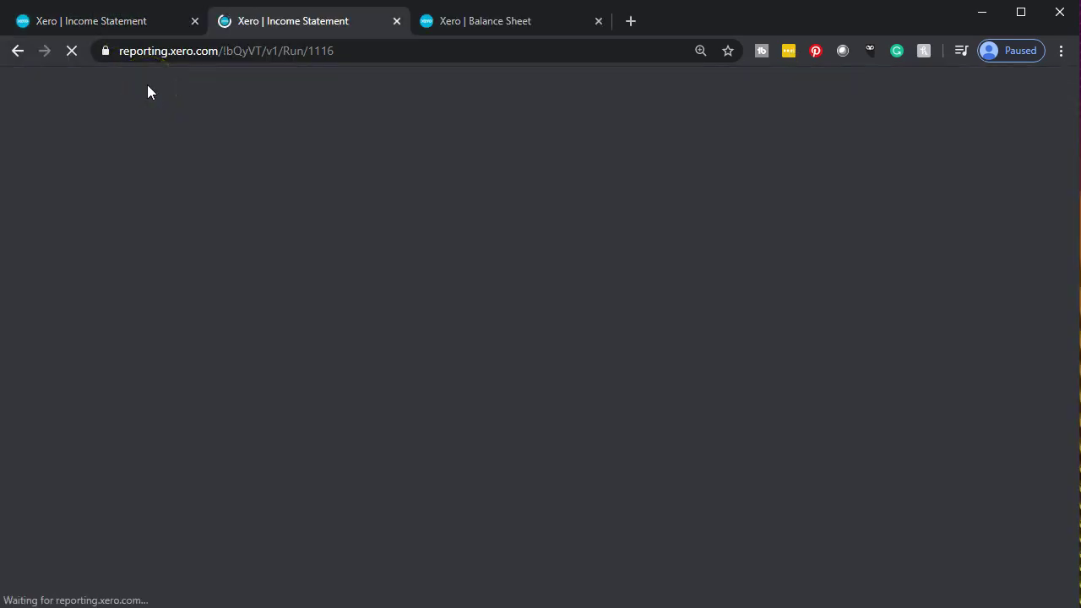
pyautogui.click(490, 24)
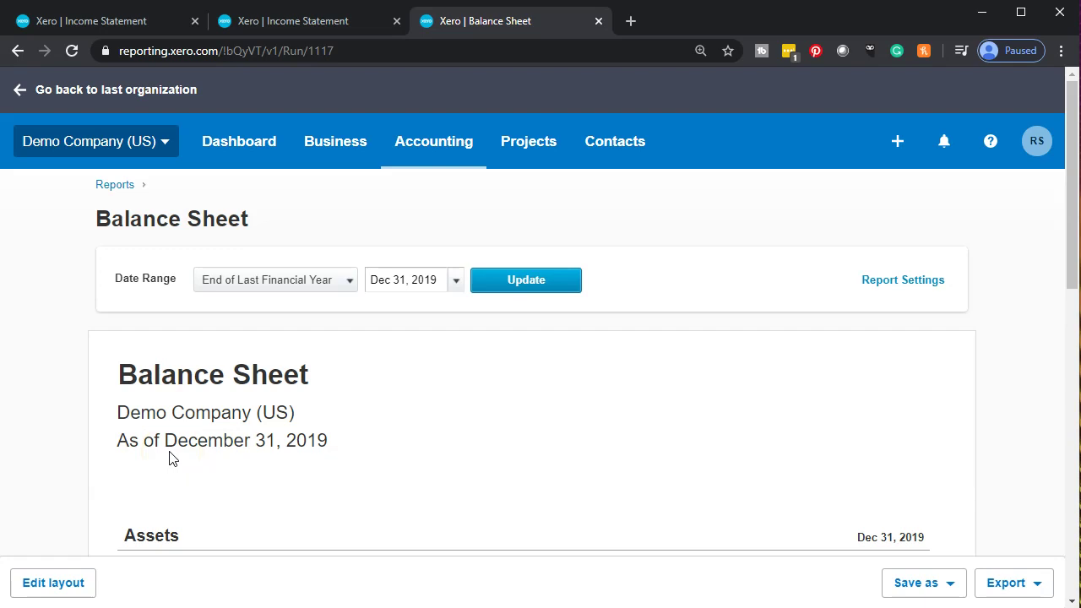
# Step: Switch to the Income Statement tab for the year ended December 31, 2020
pyautogui.scroll(-1, 169, 457)
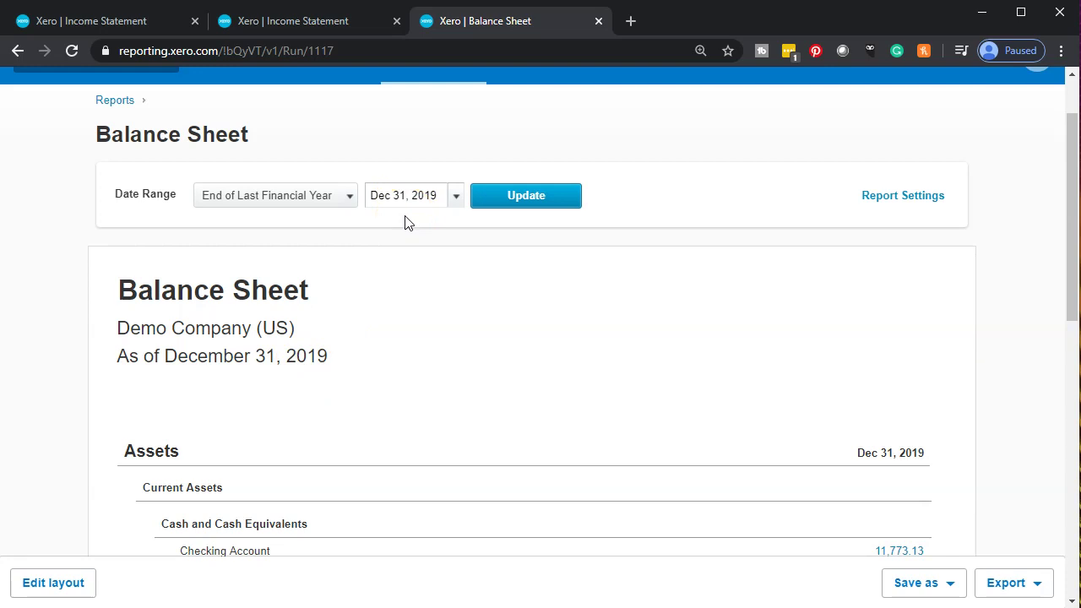
pyautogui.click(294, 22)
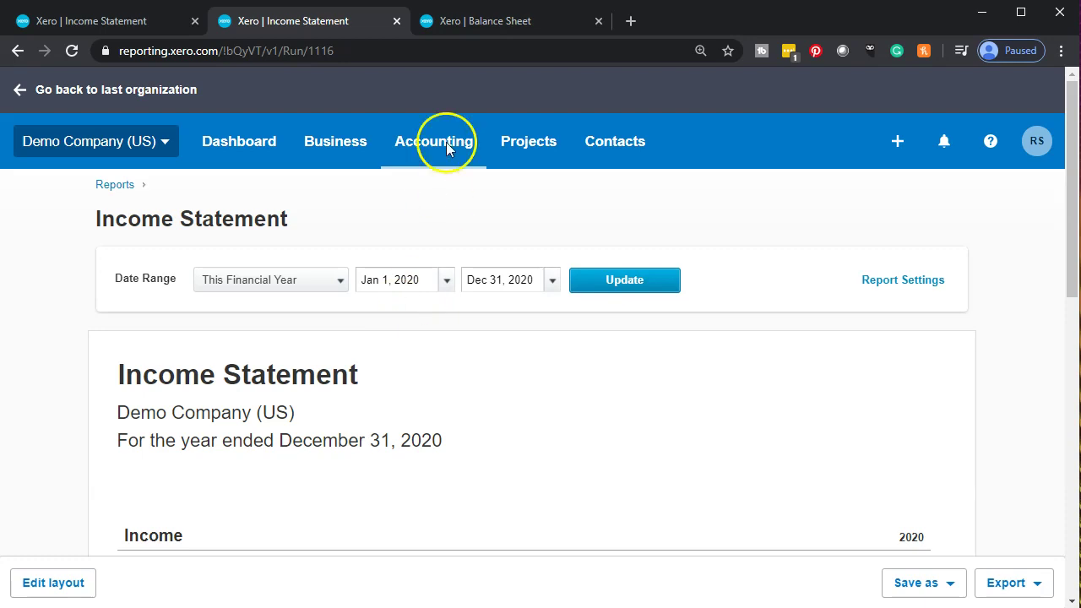
# Step: Return to the Balance Sheet tab as of December 31, 2019
pyautogui.click(453, 21)
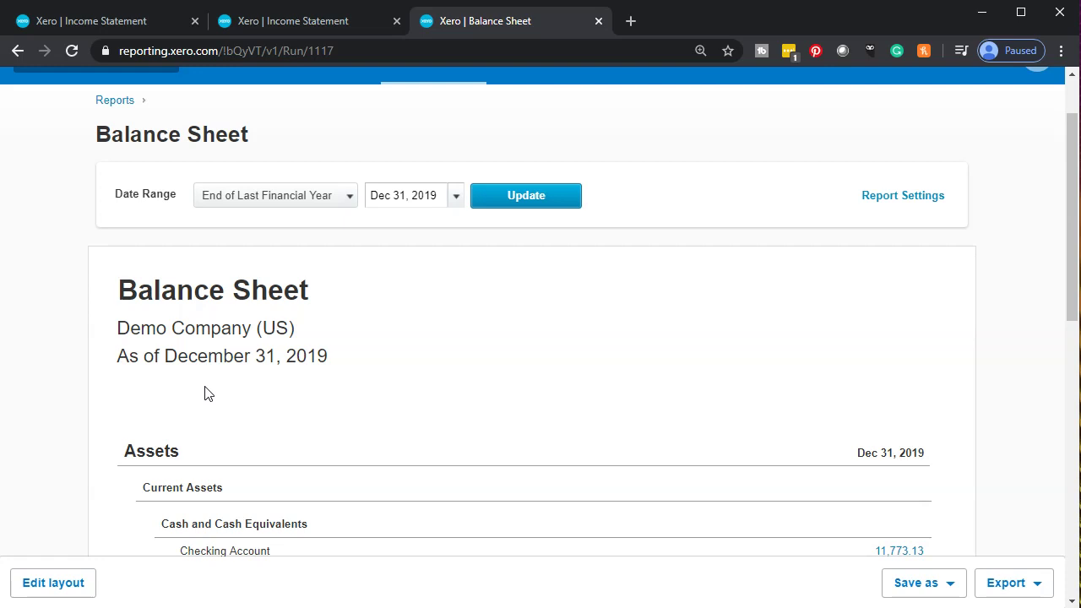
# Step: Zoom the Balance Sheet to 125% and check Equity: 6,862.10 earnings, 367.67 retained, 7,229.77 total
pyautogui.scroll(-2, 265, 386)
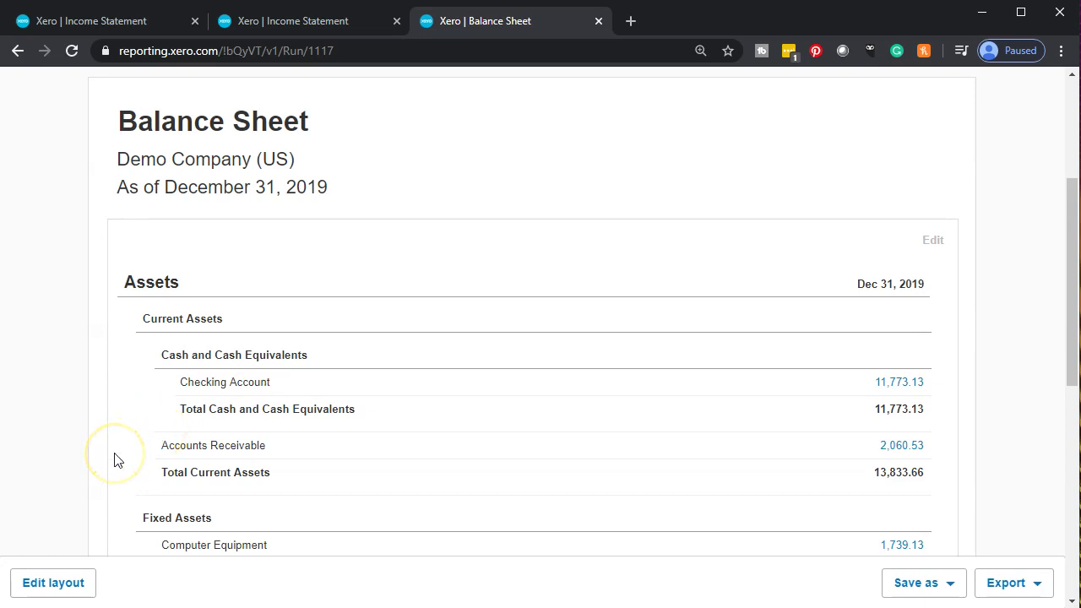
pyautogui.hotkey('ctrl', '+')
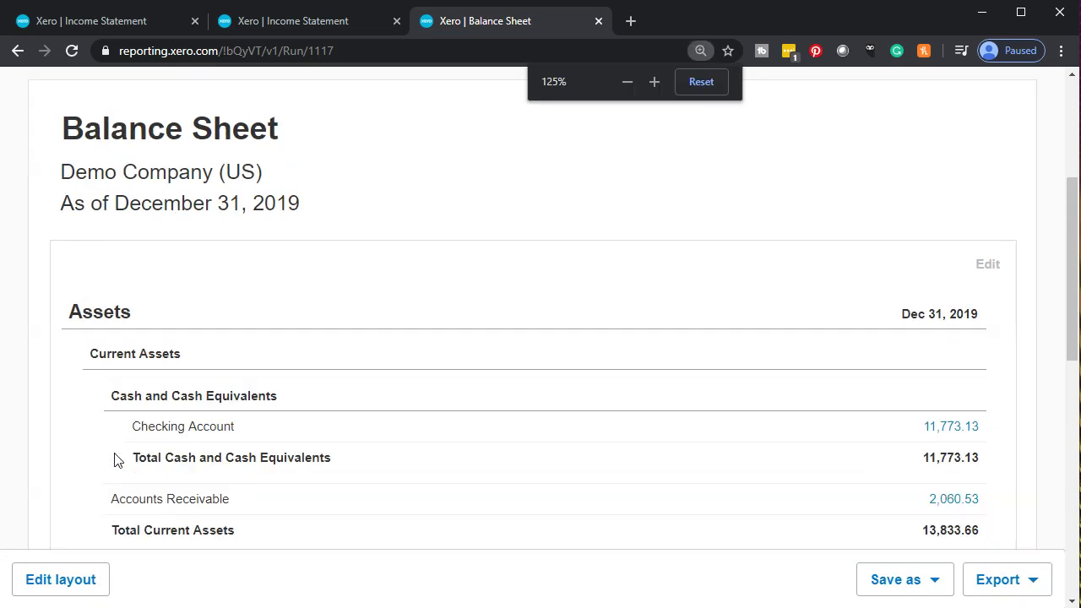
pyautogui.click(413, 374)
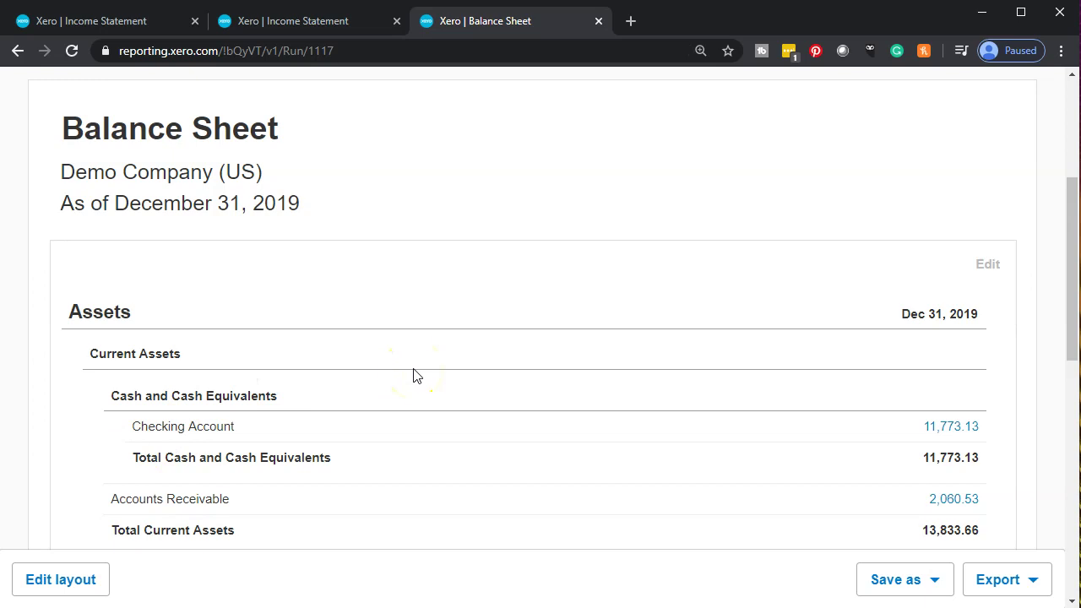
pyautogui.hotkey('ctrl', '+')
pyautogui.hotkey('ctrl', '-')
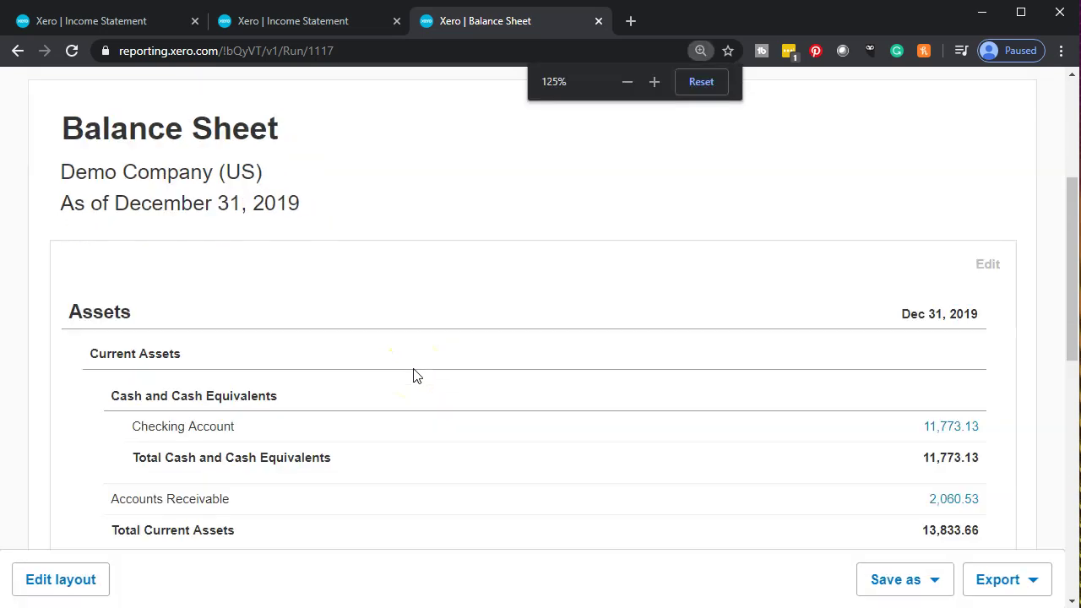
pyautogui.moveTo(531, 101)
pyautogui.mouseDown()
pyautogui.moveTo(567, 194)
pyautogui.moveTo(565, 227)
pyautogui.mouseUp()
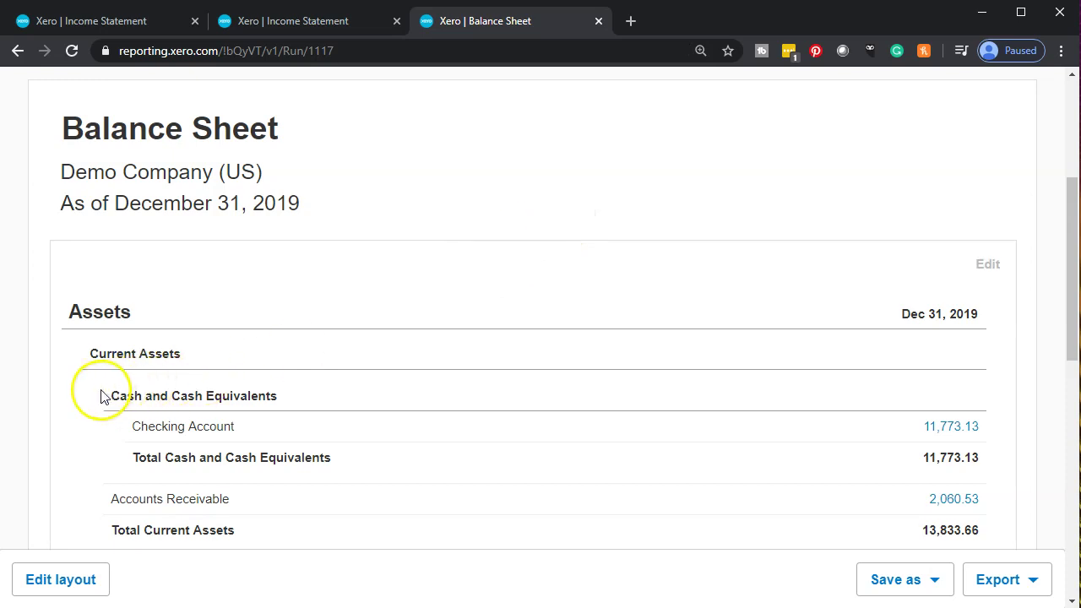
pyautogui.scroll(-6, 29, 396)
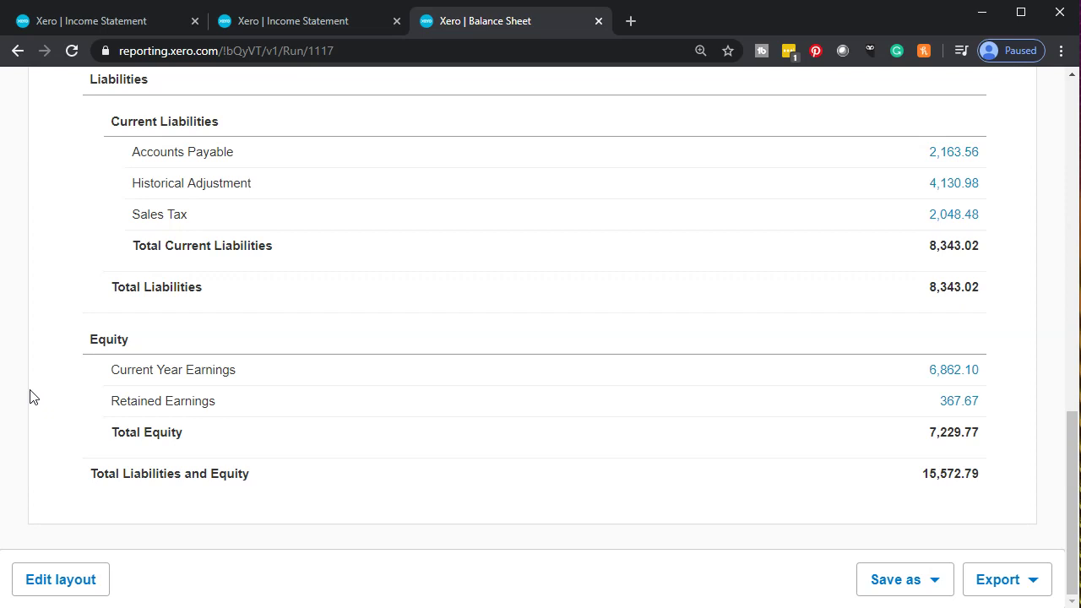
pyautogui.scroll(6, 29, 397)
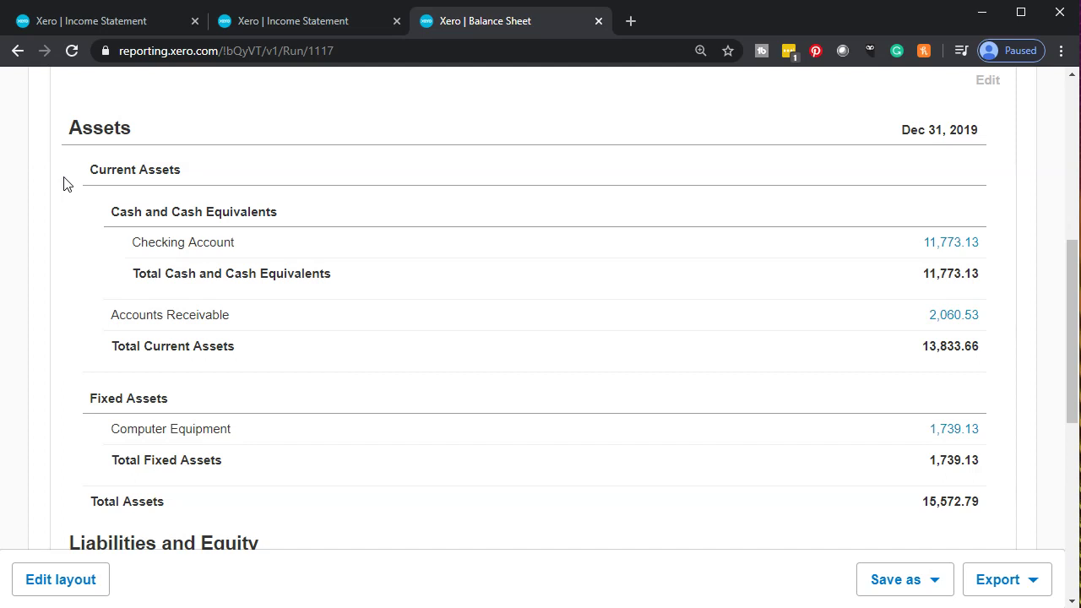
pyautogui.scroll(-1, 67, 184)
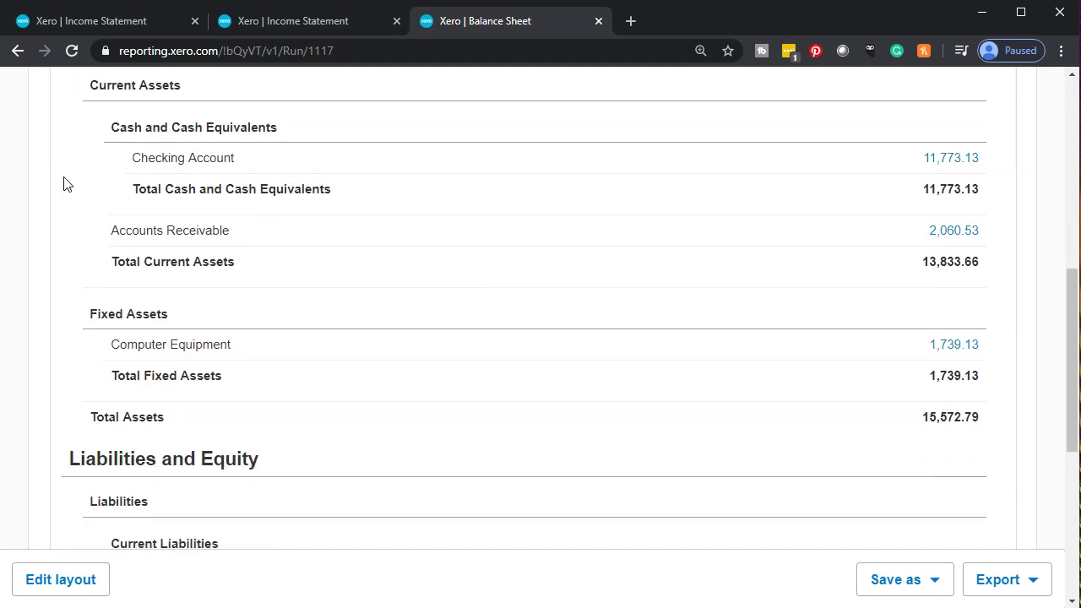
pyautogui.scroll(-2, 68, 184)
pyautogui.click(66, 297)
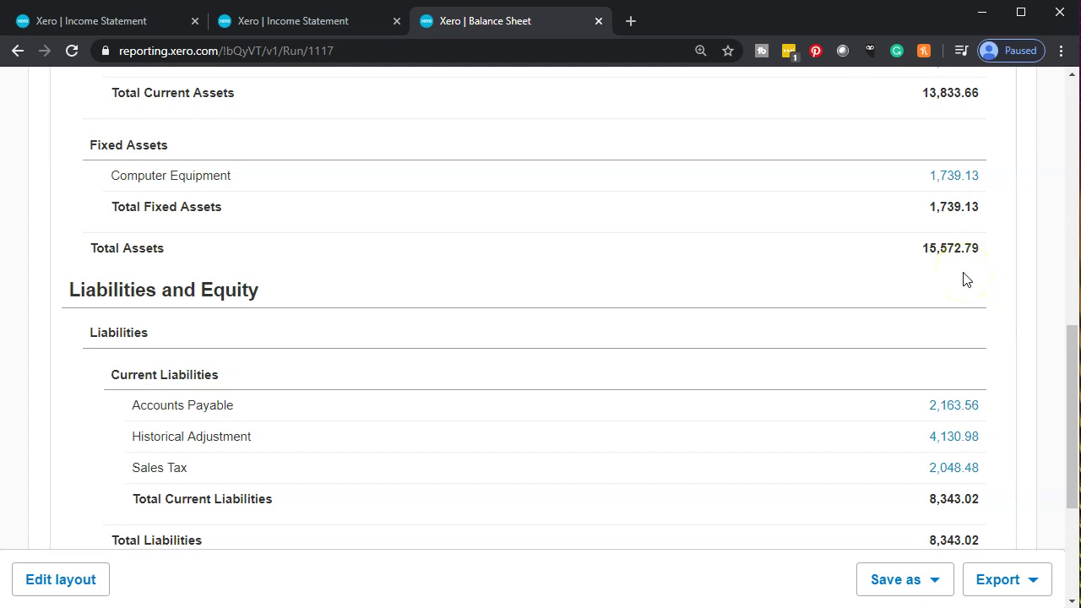
pyautogui.scroll(-3, 966, 280)
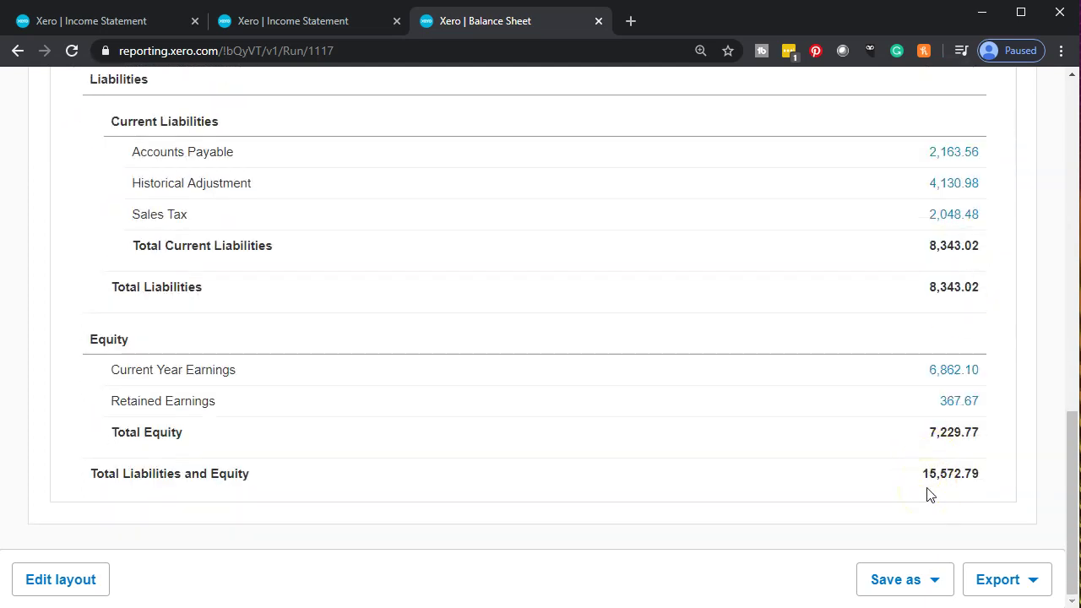
pyautogui.scroll(2, 929, 494)
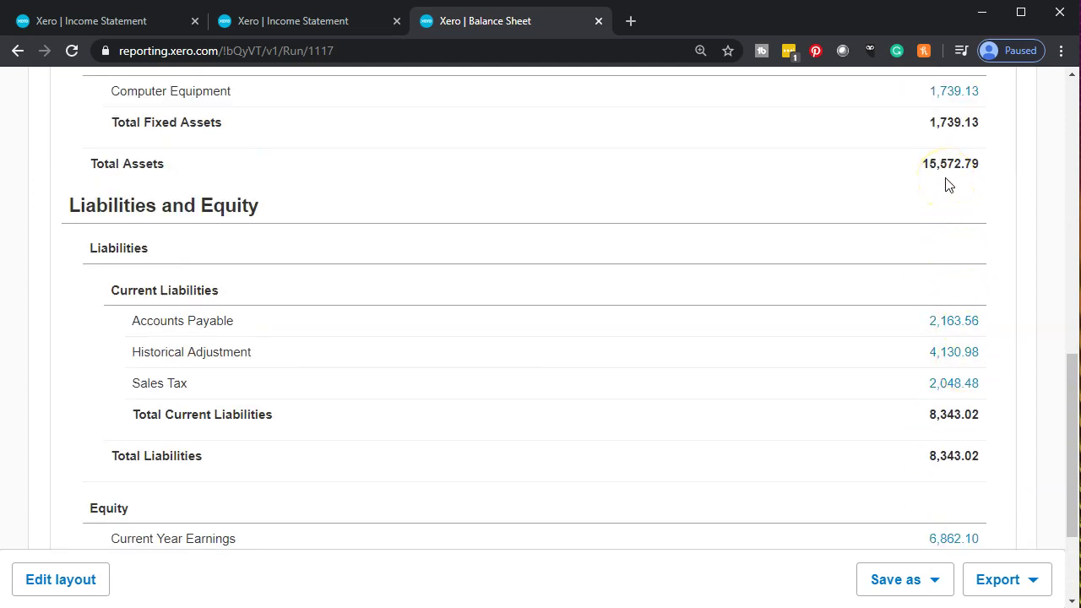
pyautogui.scroll(-2, 947, 182)
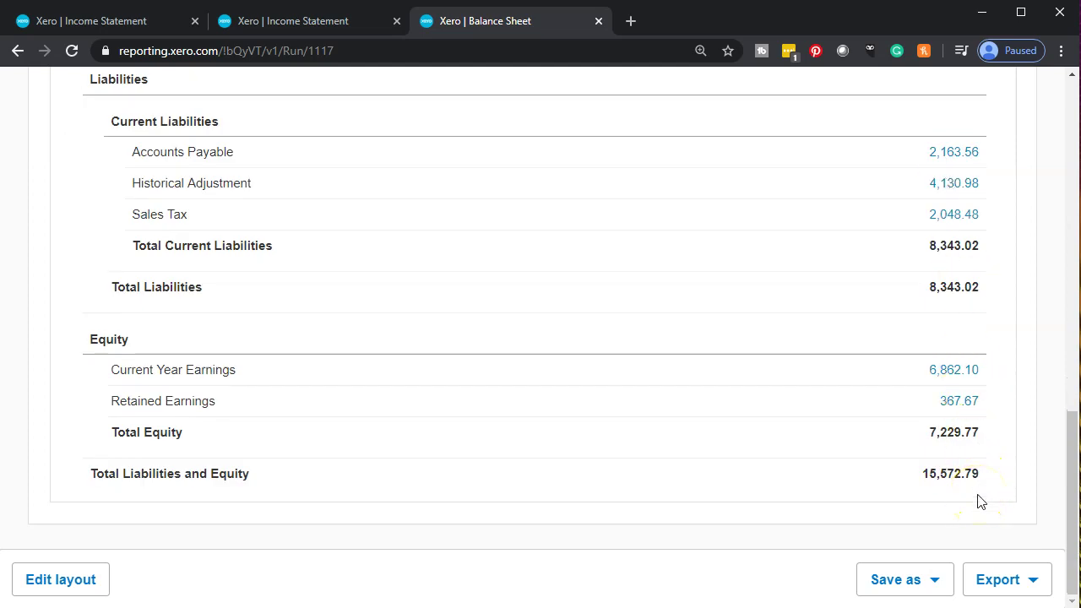
pyautogui.scroll(1, 980, 502)
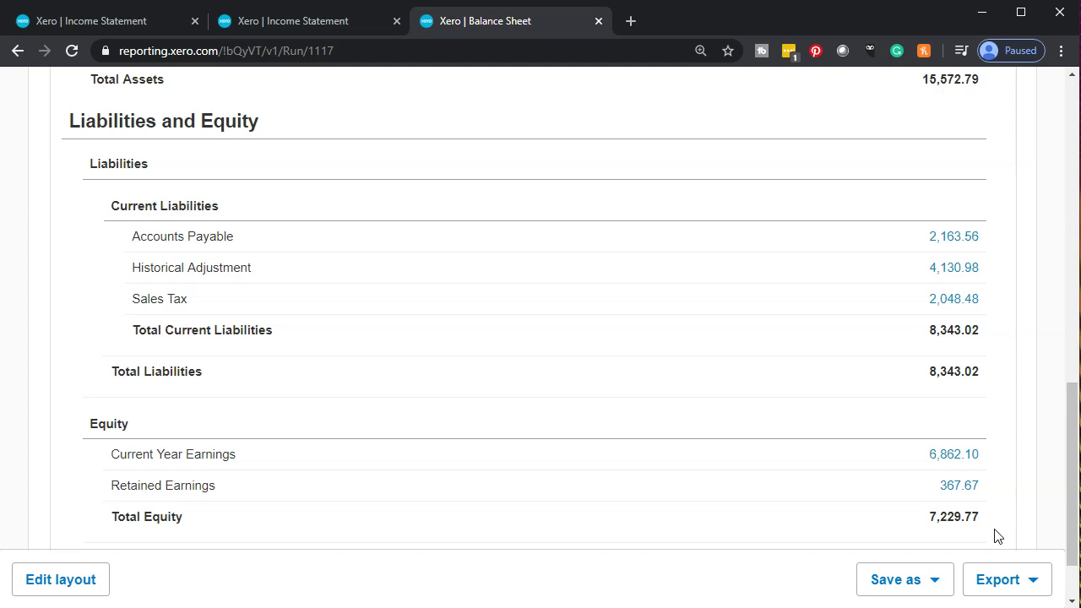
pyautogui.scroll(-1, 947, 507)
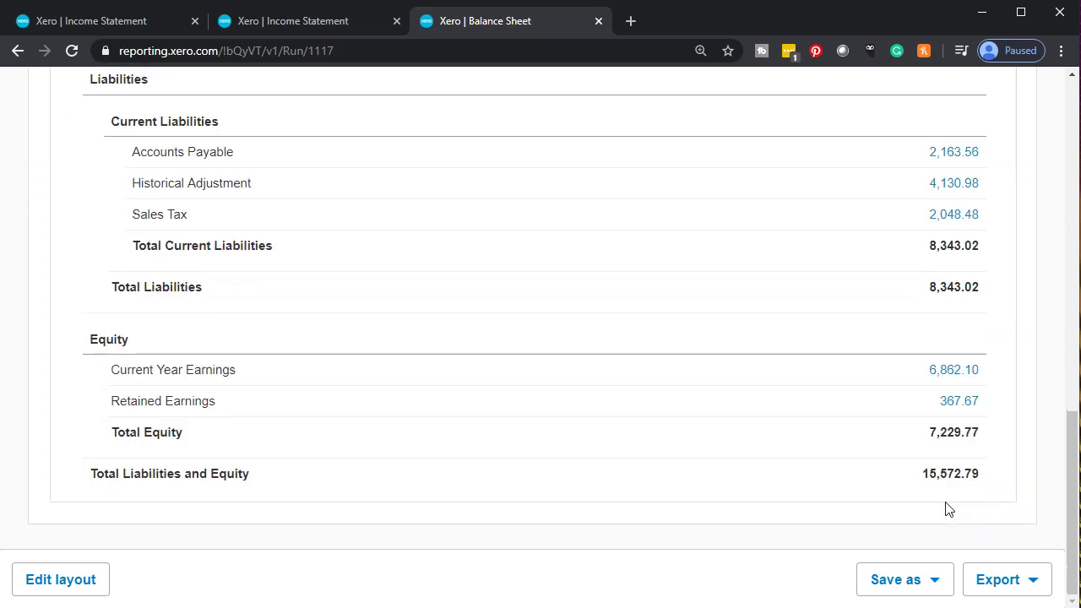
pyautogui.scroll(6, 719, 499)
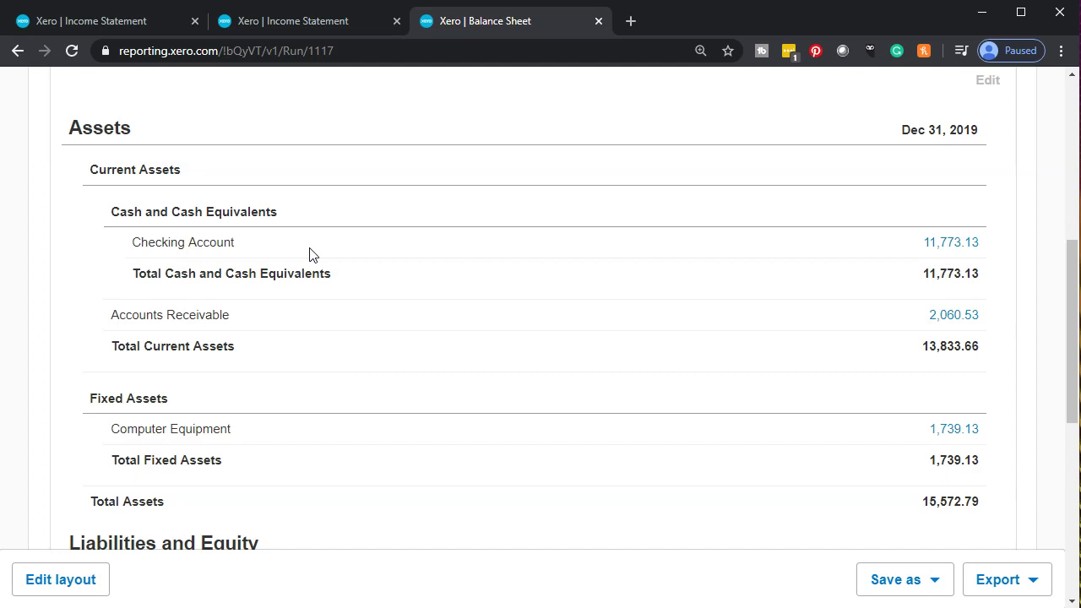
pyautogui.click(265, 21)
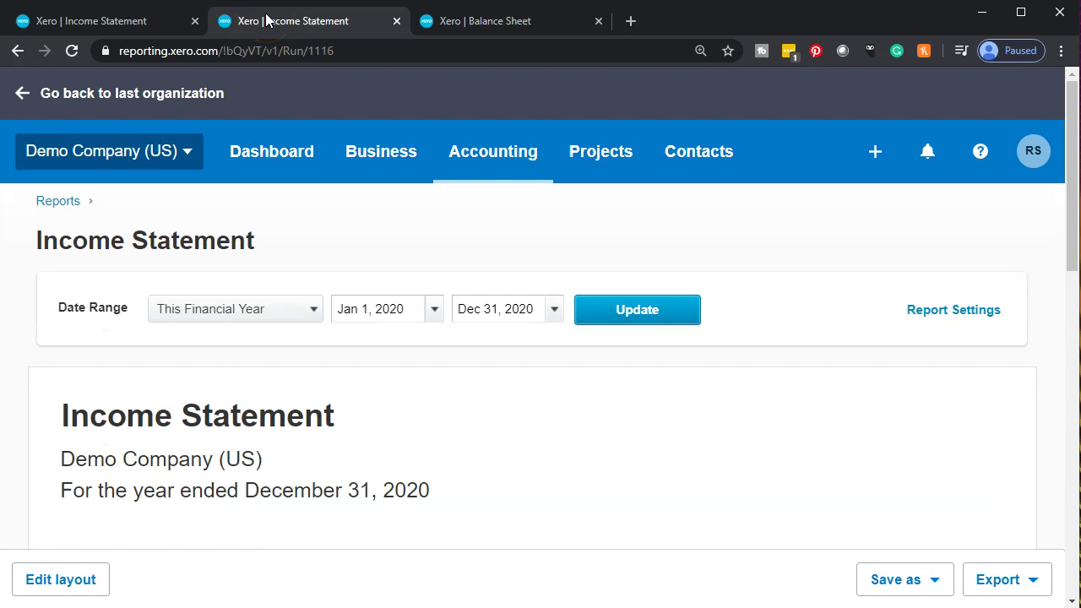
# Step: From the other Income Statement tab, open the Chart of accounts and scroll its account list
pyautogui.click(140, 25)
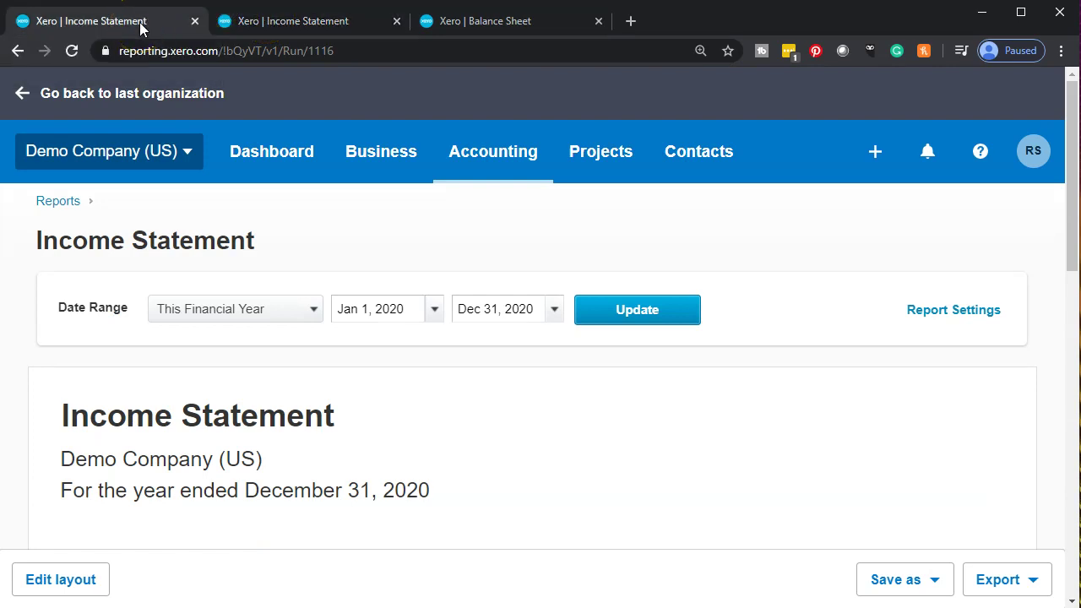
pyautogui.click(448, 177)
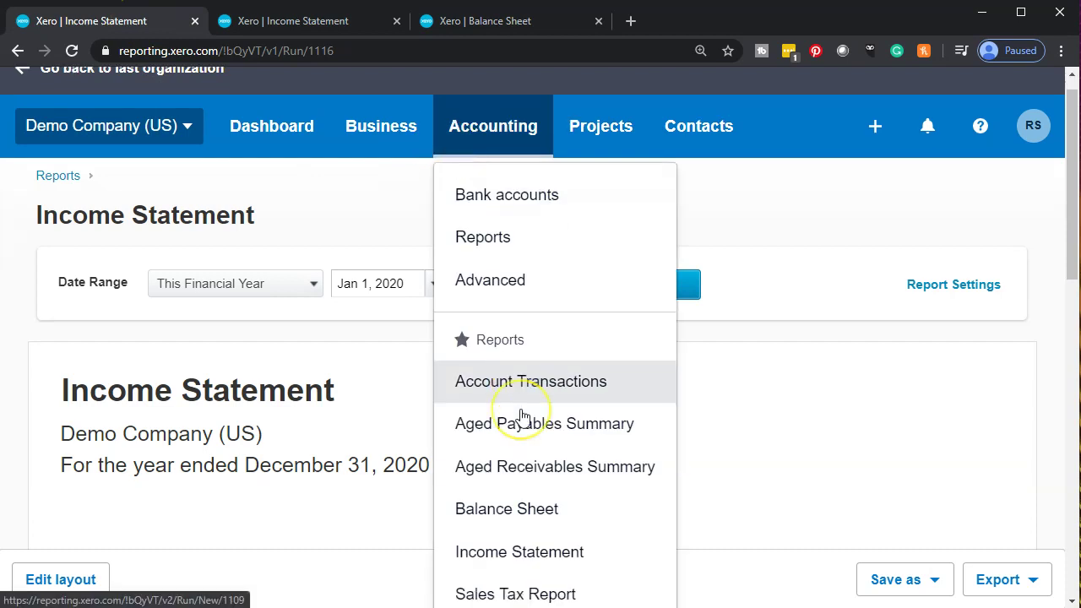
pyautogui.scroll(-3, 517, 405)
pyautogui.click(519, 469)
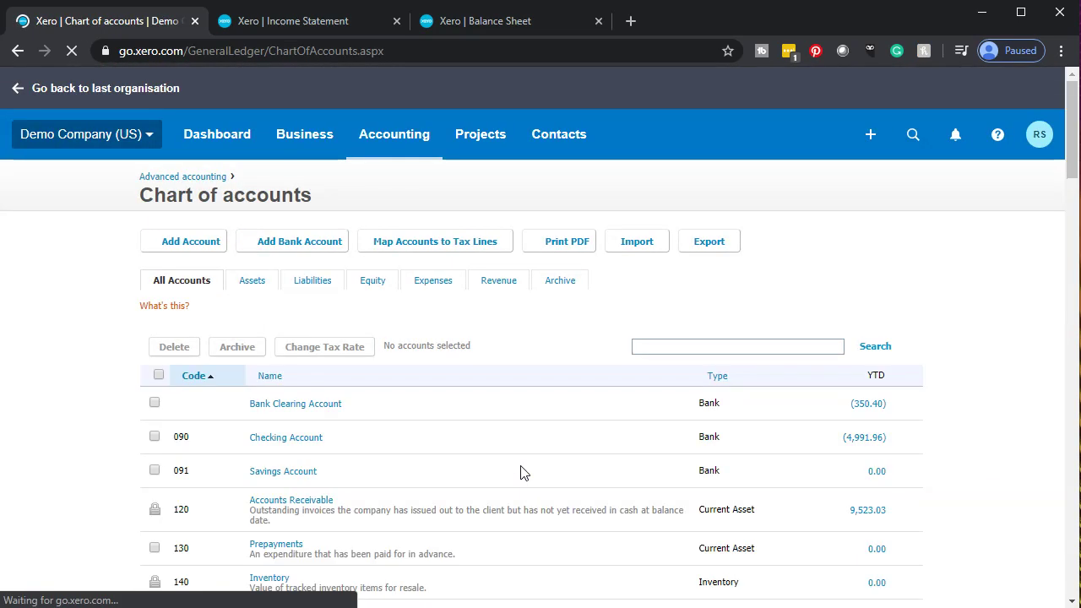
pyautogui.scroll(-2, 520, 473)
pyautogui.scroll(-2, 520, 473)
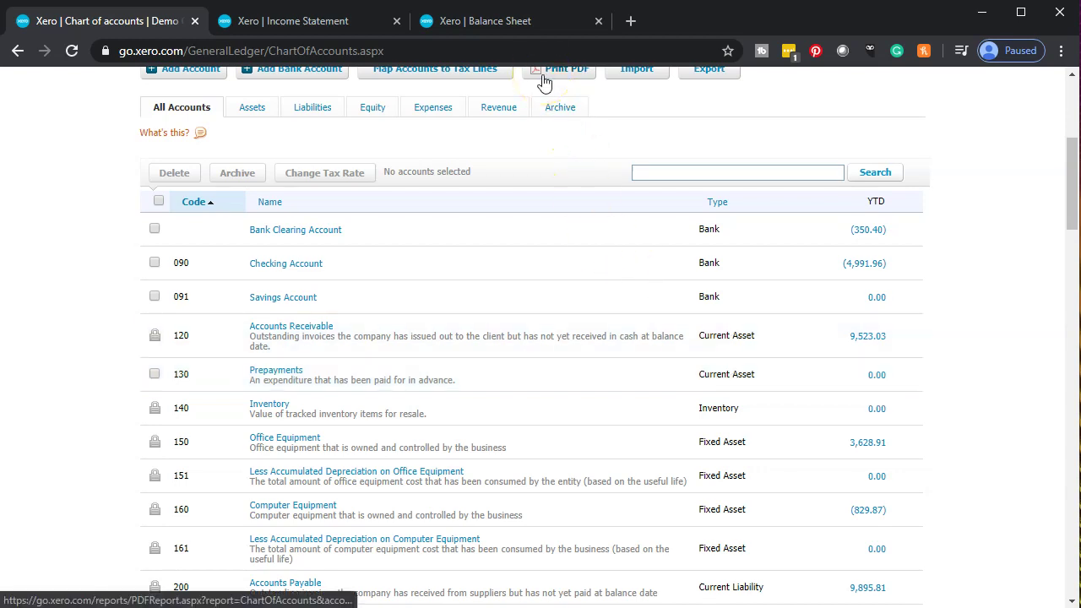
# Step: Return to the 2019 Balance Sheet, zoom in, and view total assets of 15,572.79
pyautogui.click(534, 27)
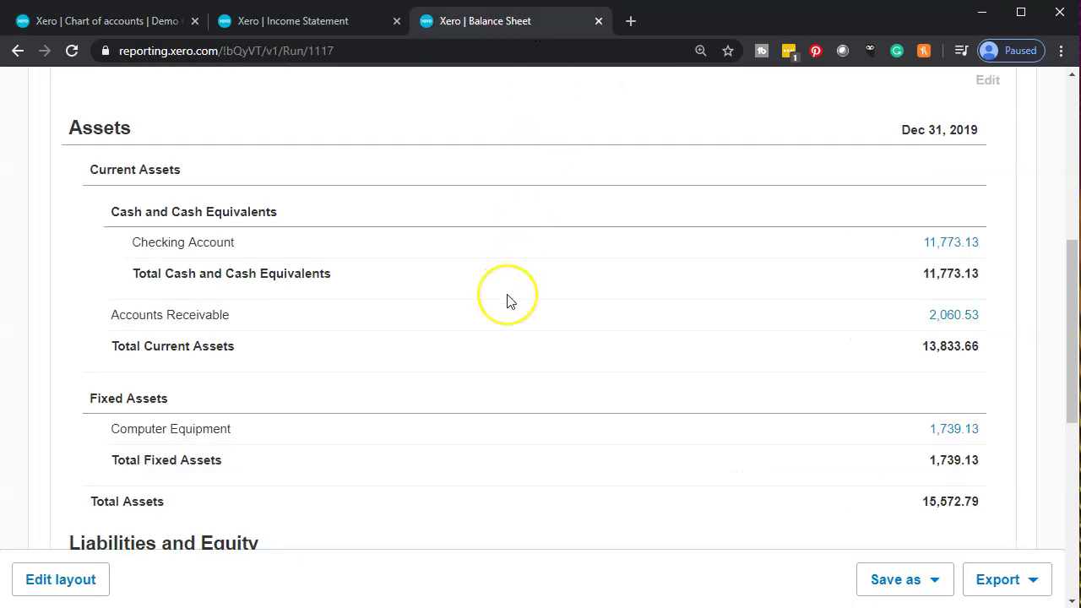
pyautogui.hotkey('ctrl', '+')
pyautogui.scroll(-1, 509, 302)
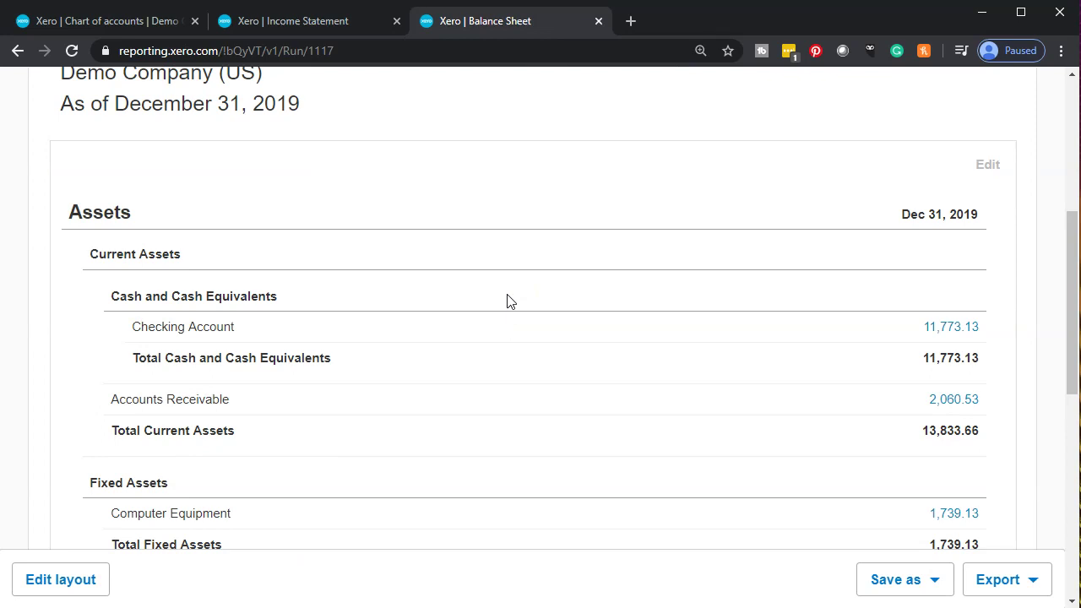
pyautogui.scroll(-1, 509, 301)
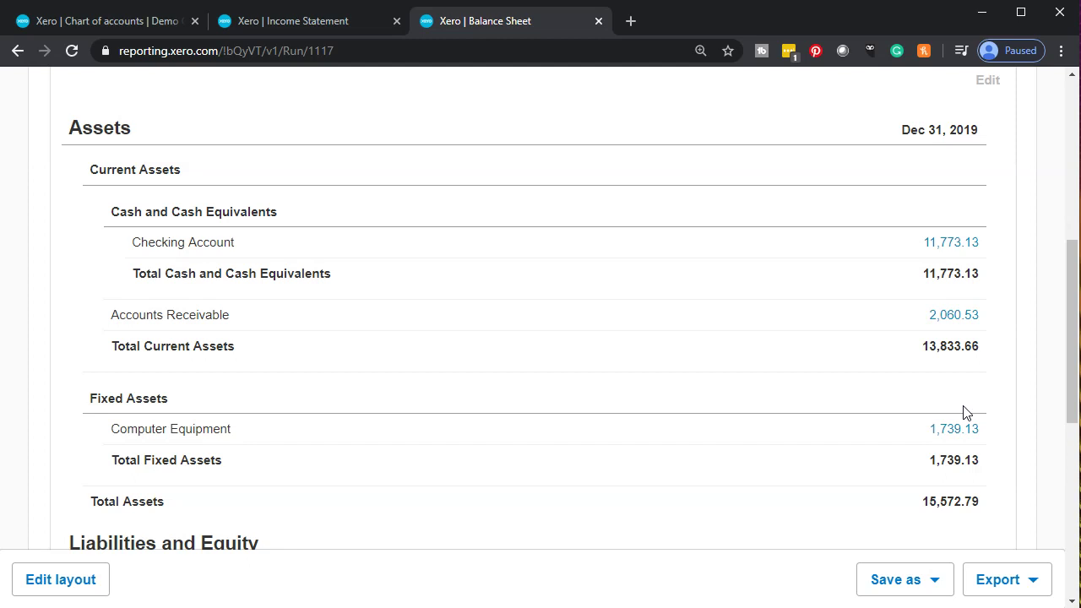
# Step: Drill into the 11,773.13 Checking Account balance and scroll its 2019 transactions to the closing balance
pyautogui.click(942, 248)
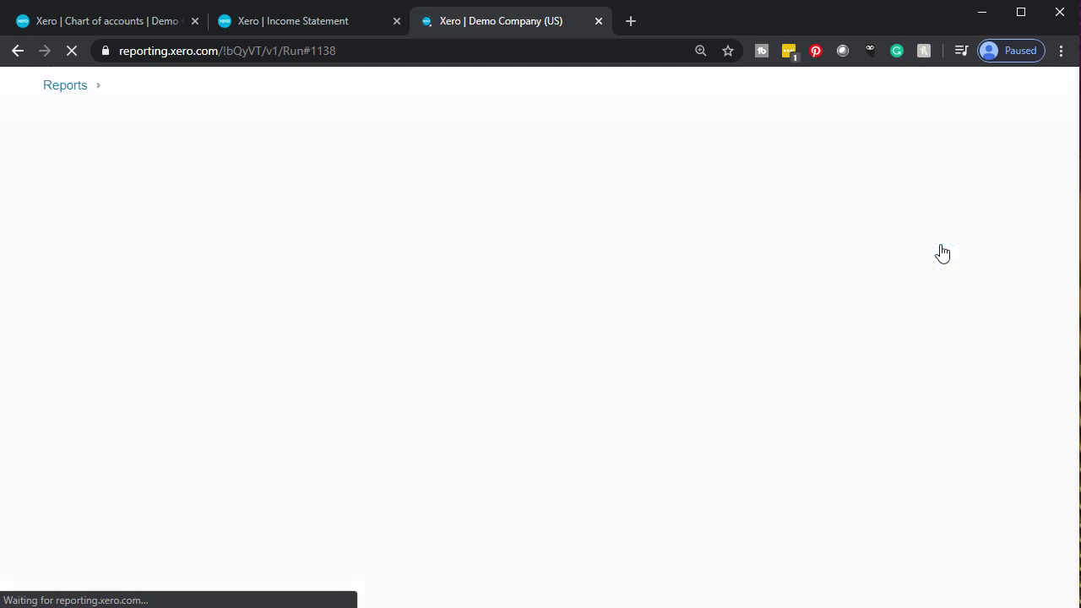
pyautogui.click(875, 356)
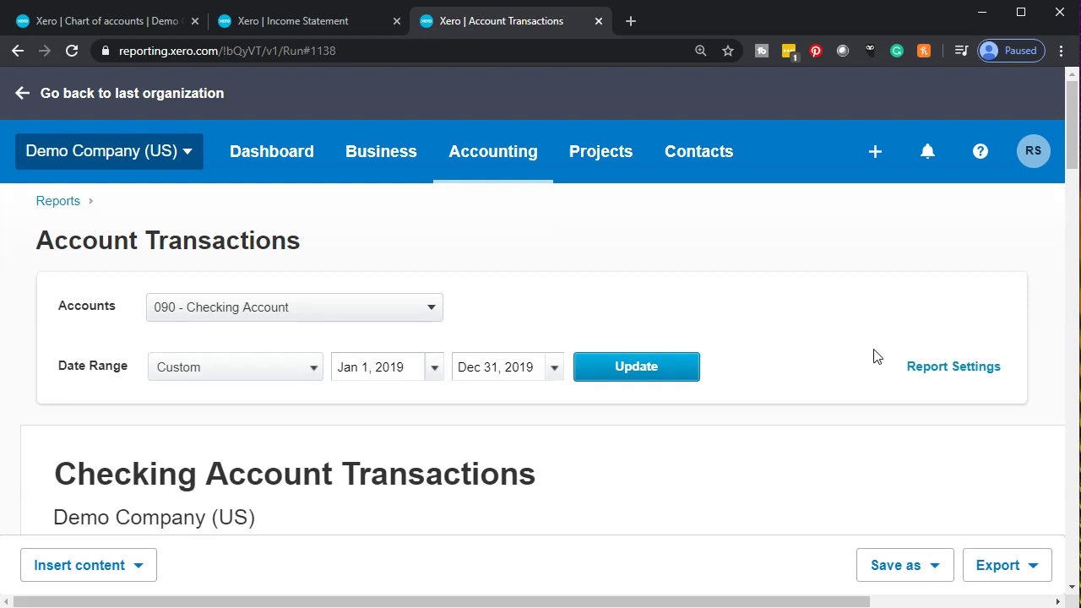
pyautogui.scroll(-5, 875, 357)
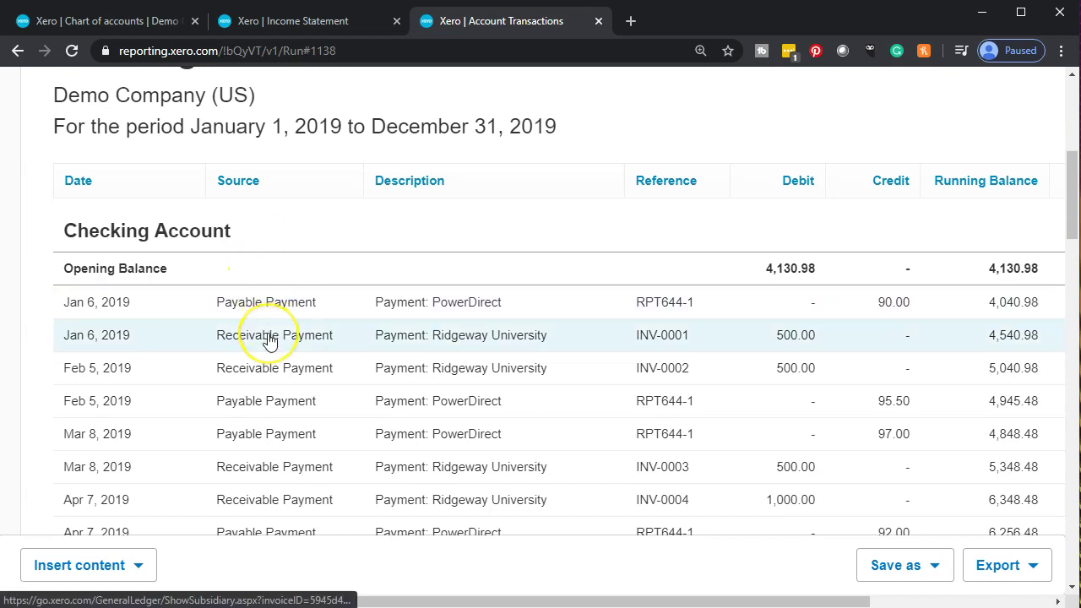
pyautogui.scroll(-1, 266, 339)
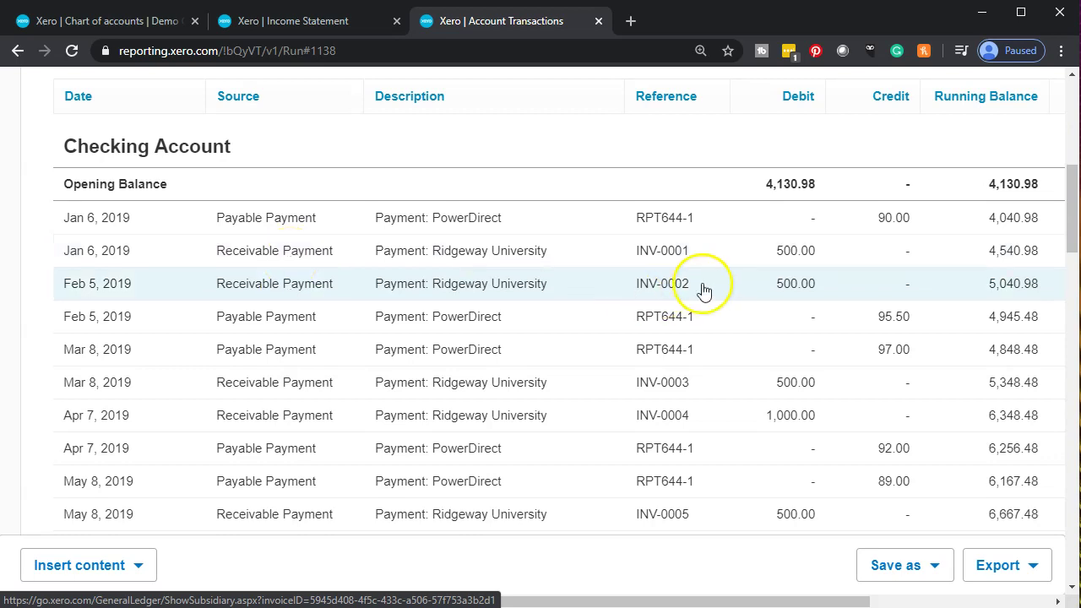
pyautogui.scroll(-4, 322, 364)
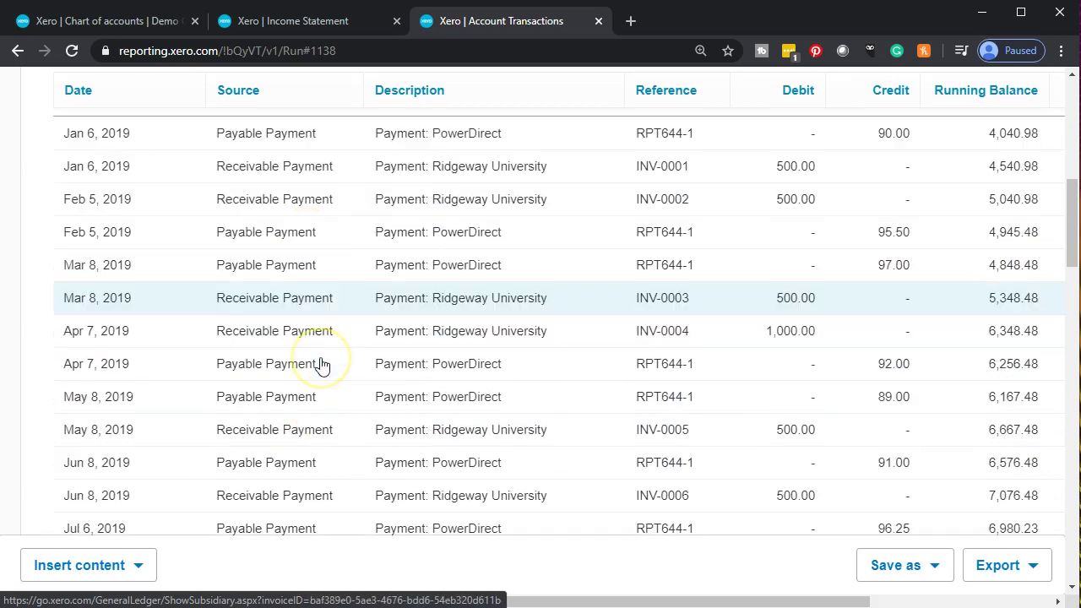
pyautogui.scroll(-3, 321, 364)
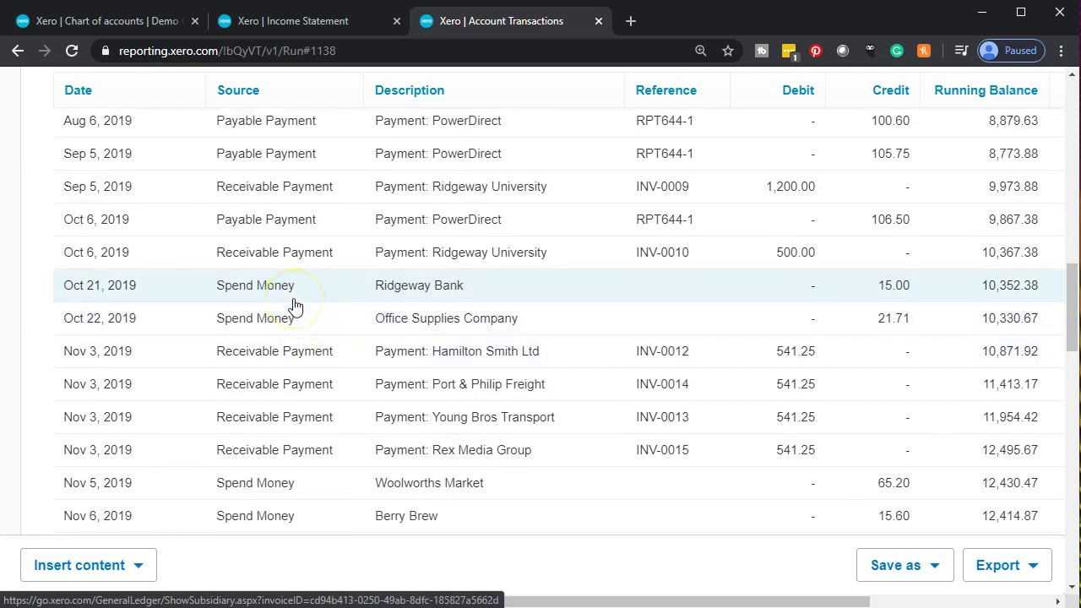
pyautogui.scroll(-4, 295, 306)
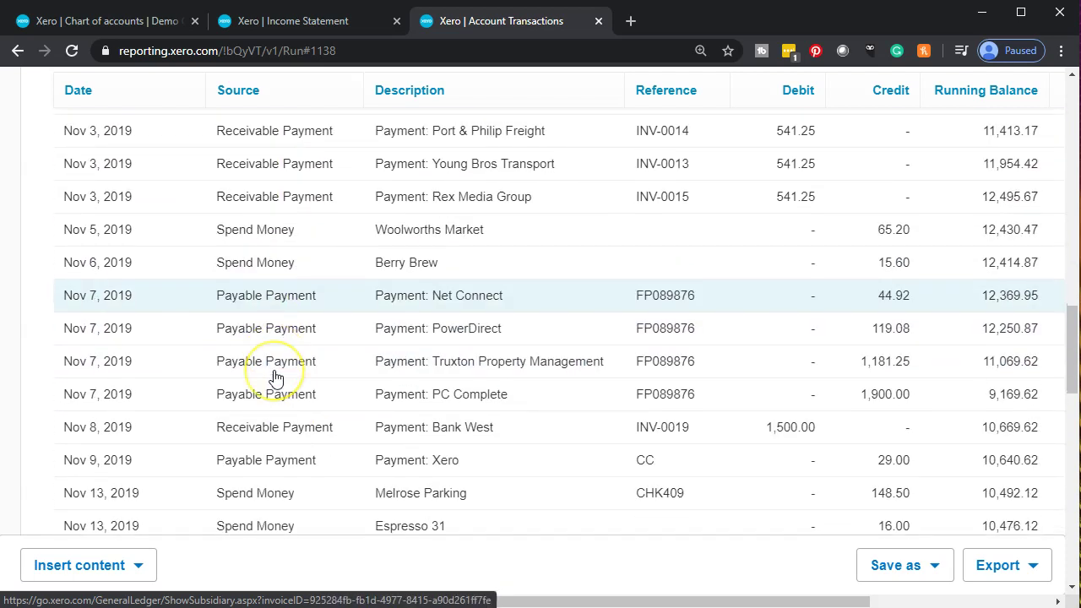
pyautogui.scroll(-4, 276, 377)
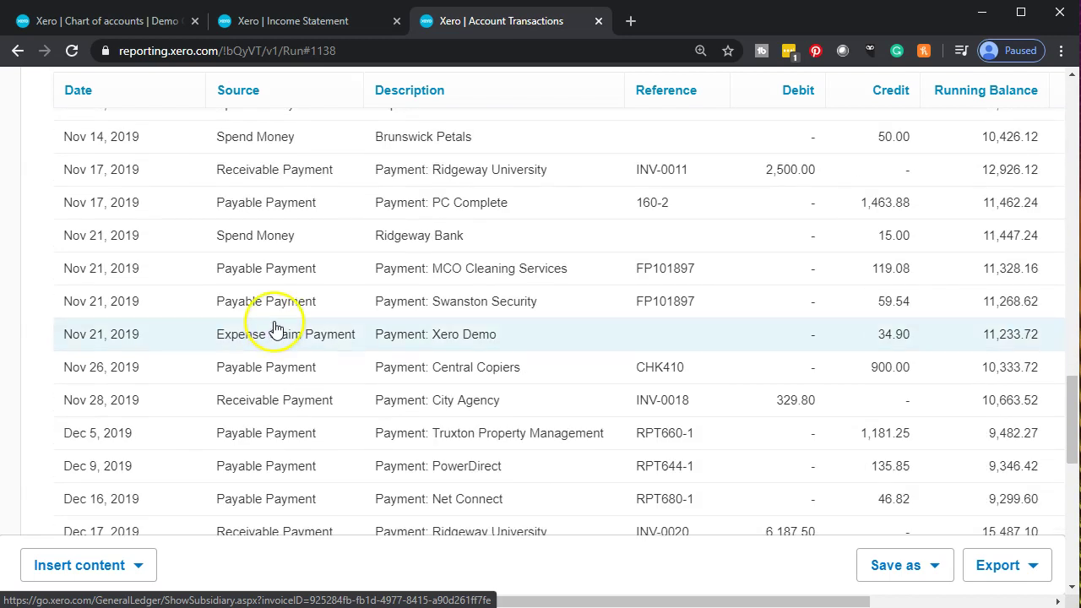
pyautogui.scroll(-6, 280, 288)
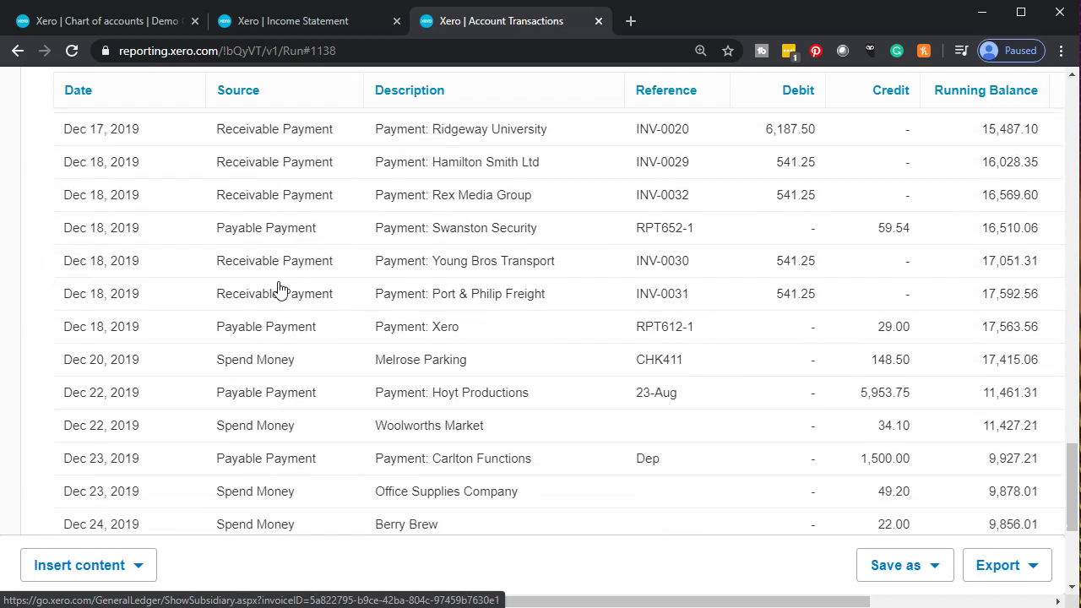
pyautogui.scroll(-2, 280, 289)
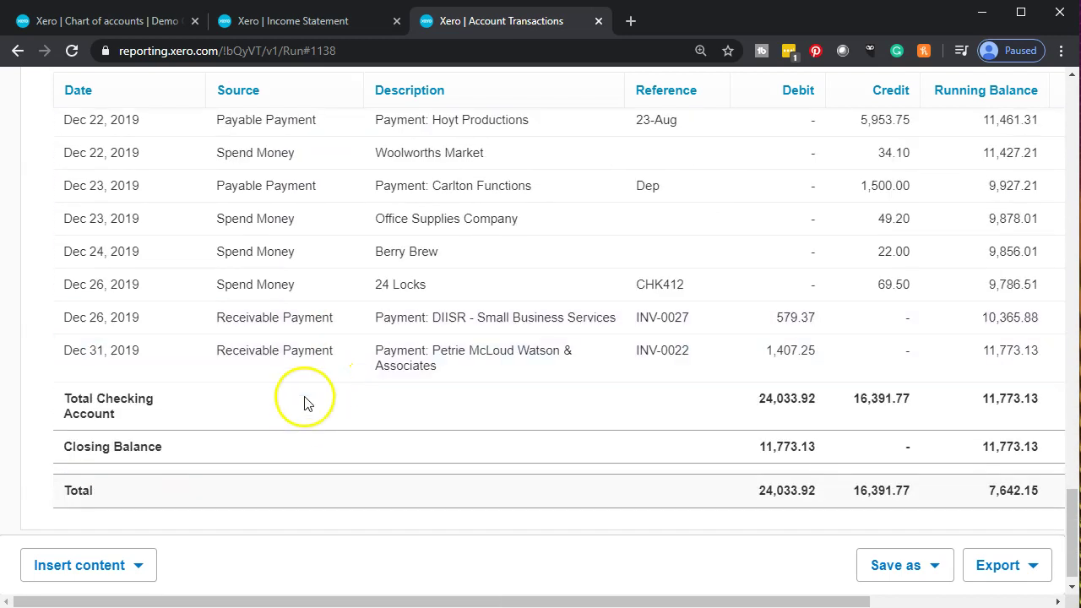
pyautogui.scroll(20, 292, 393)
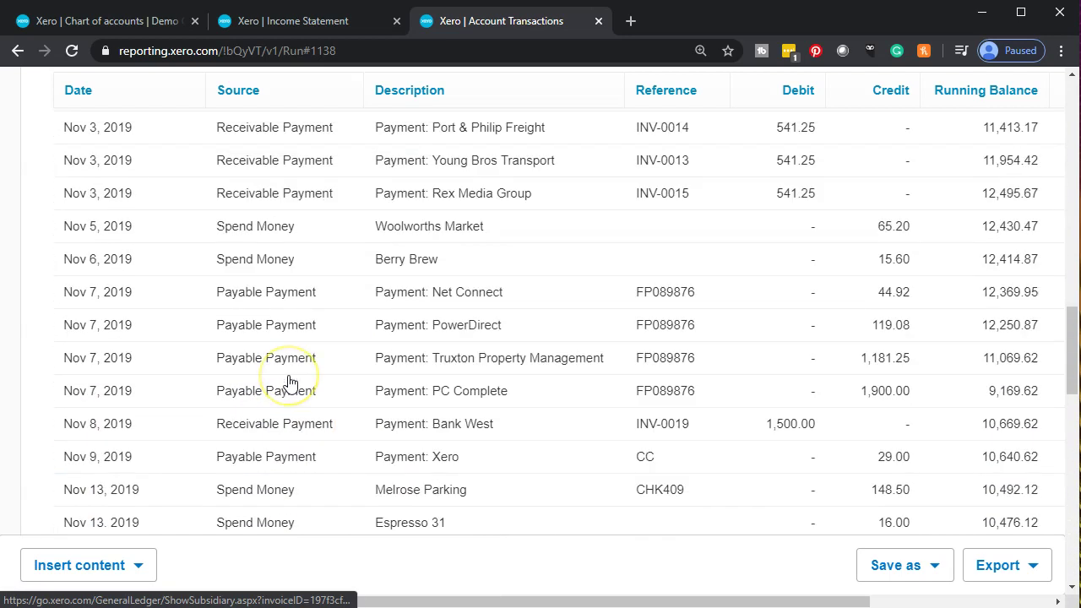
pyautogui.scroll(3, 288, 377)
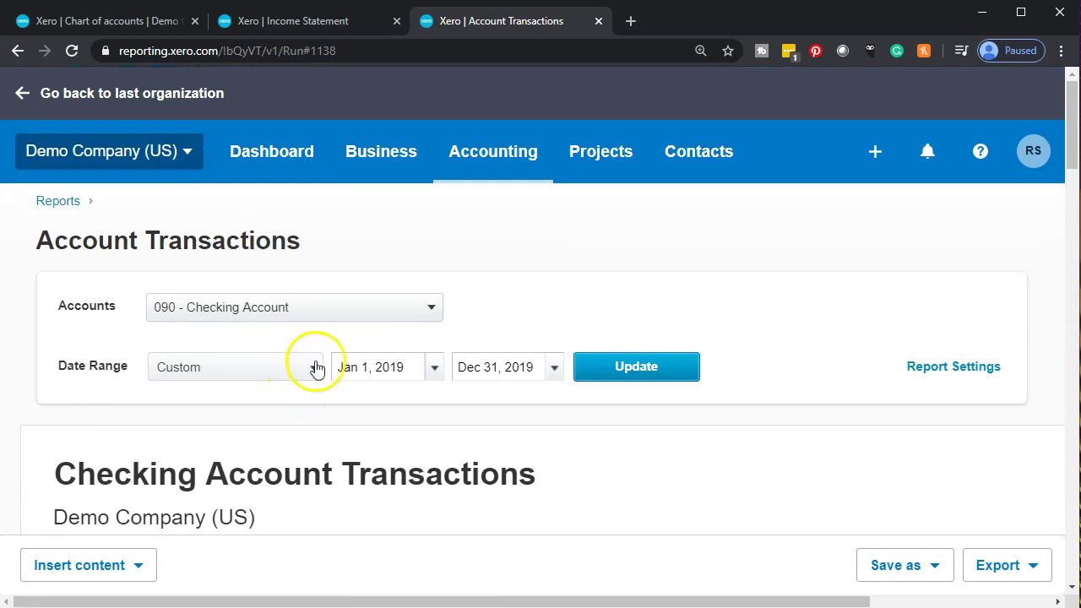
# Step: Go back from the Checking Account transactions to the Dec 31, 2019 Balance Sheet
pyautogui.click(17, 52)
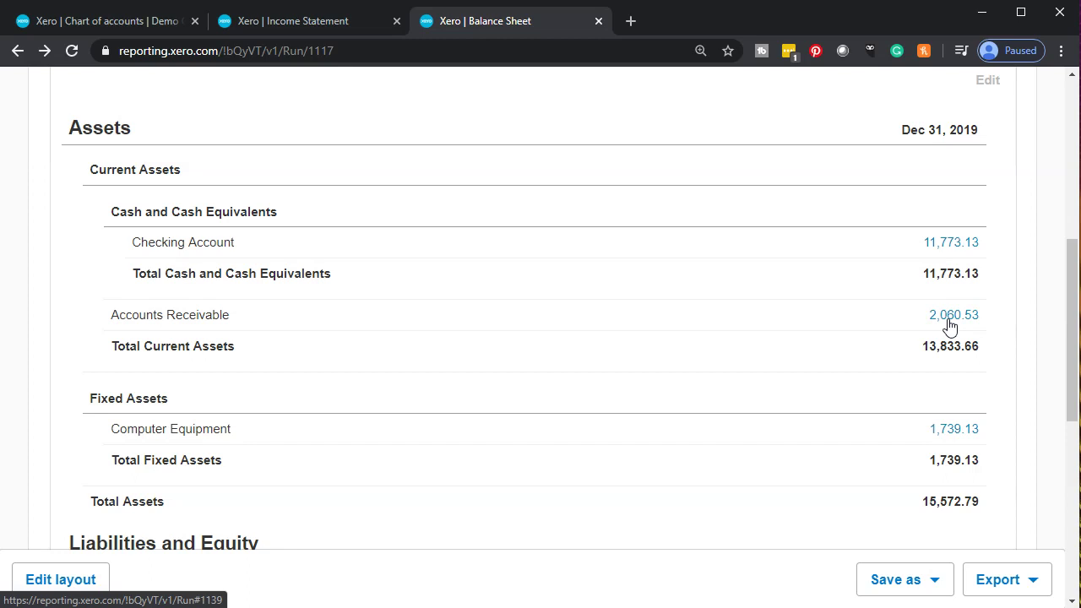
# Step: Drill into the 2,060.53 Accounts Receivable balance, scroll its 2019 transactions, then head back
pyautogui.click(949, 316)
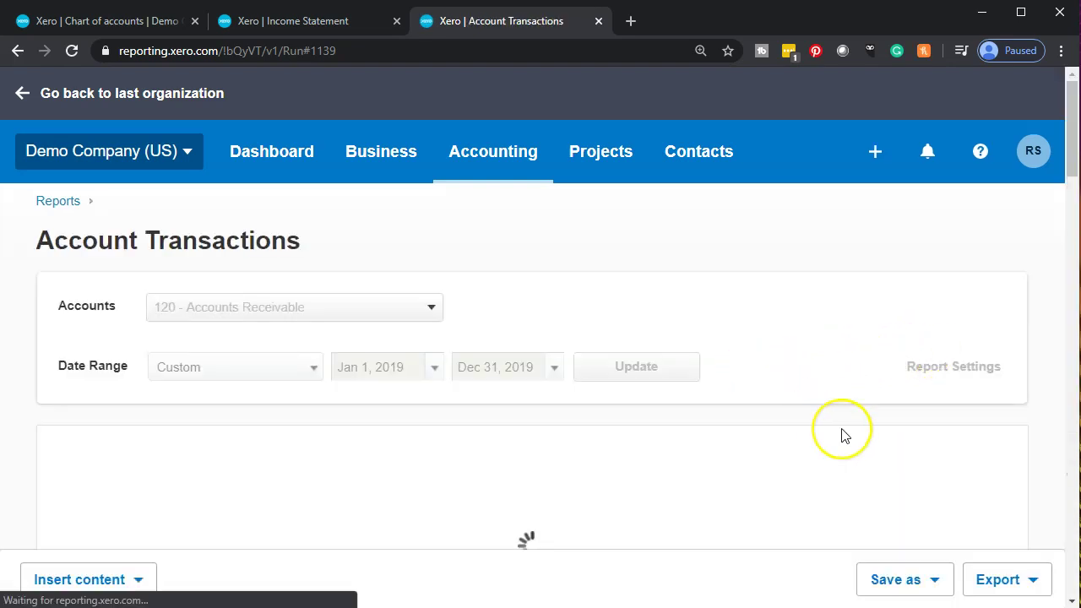
pyautogui.scroll(-4, 841, 434)
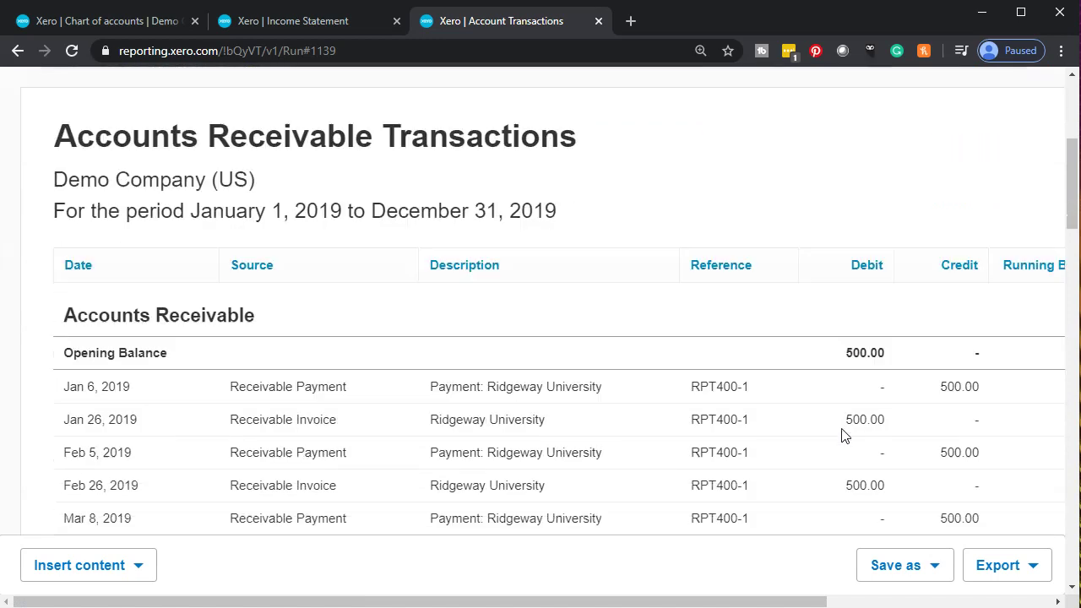
pyautogui.scroll(-1, 682, 467)
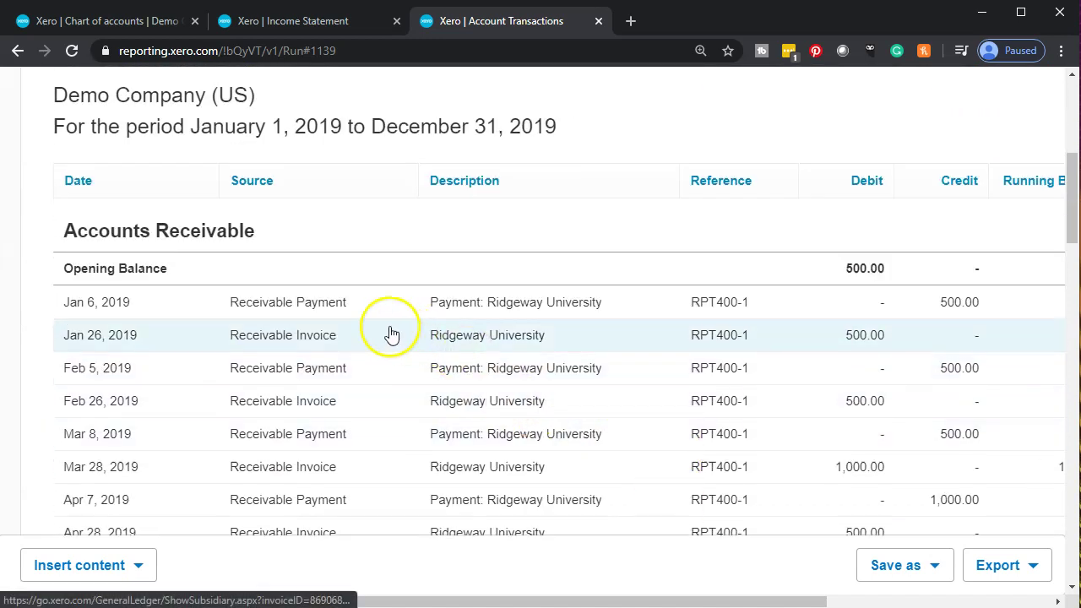
pyautogui.scroll(-1, 366, 378)
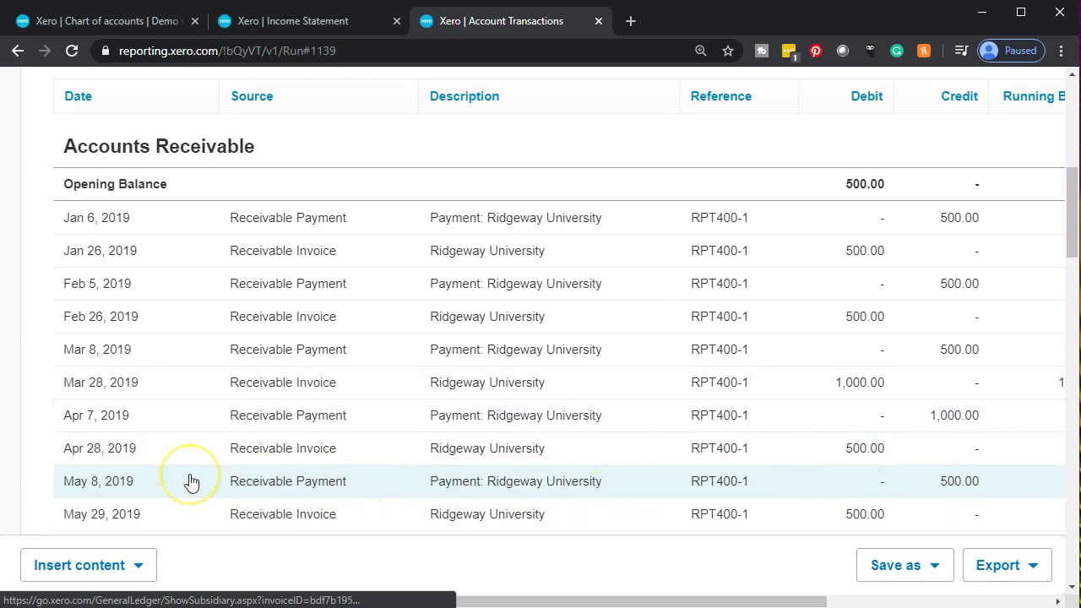
pyautogui.scroll(6, 191, 481)
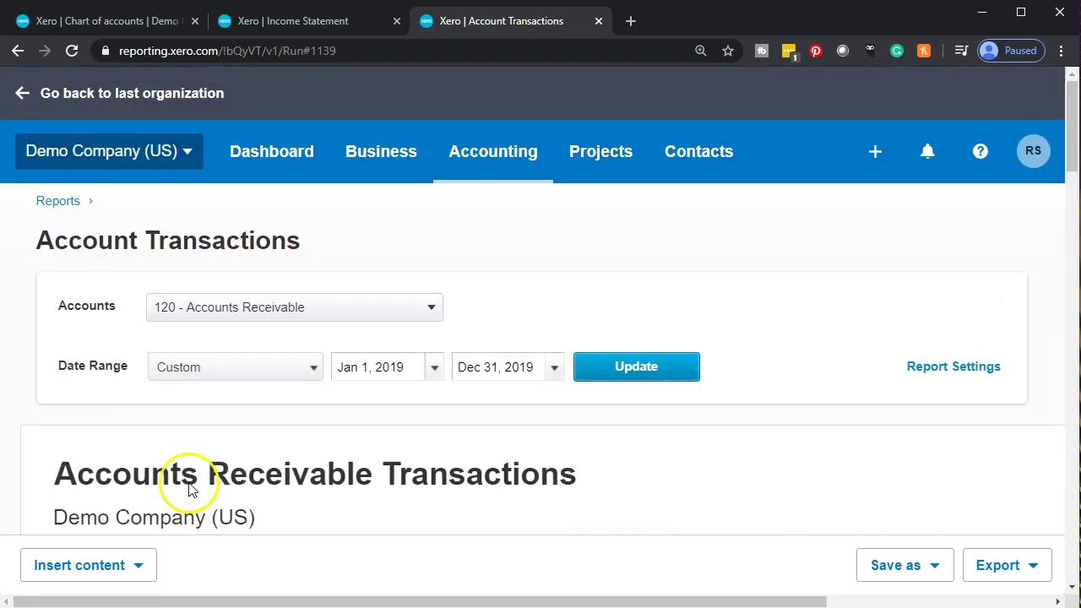
pyautogui.click(23, 94)
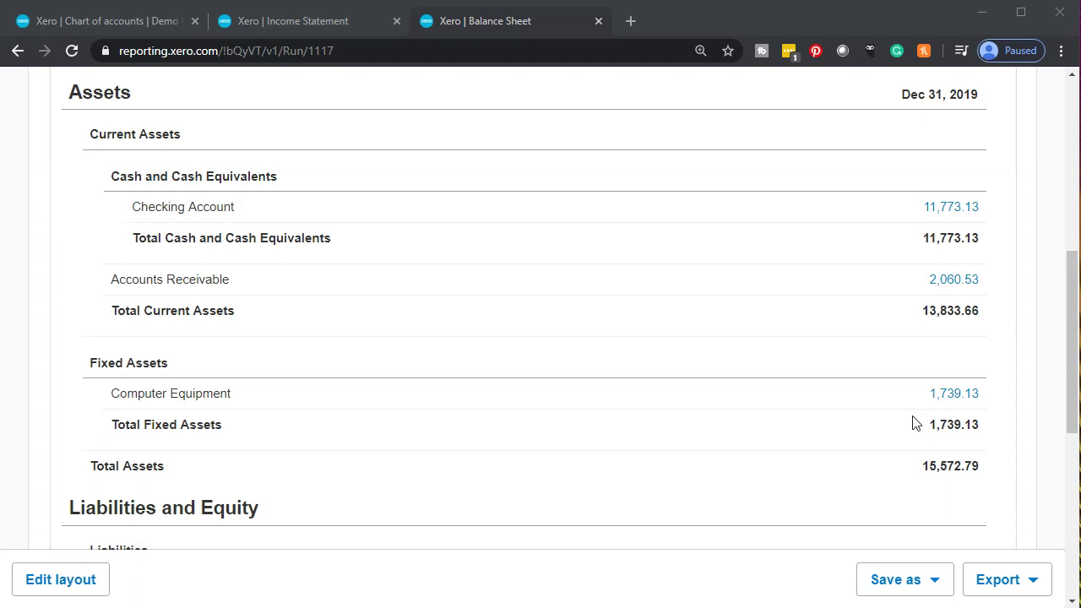
pyautogui.scroll(-3, 912, 422)
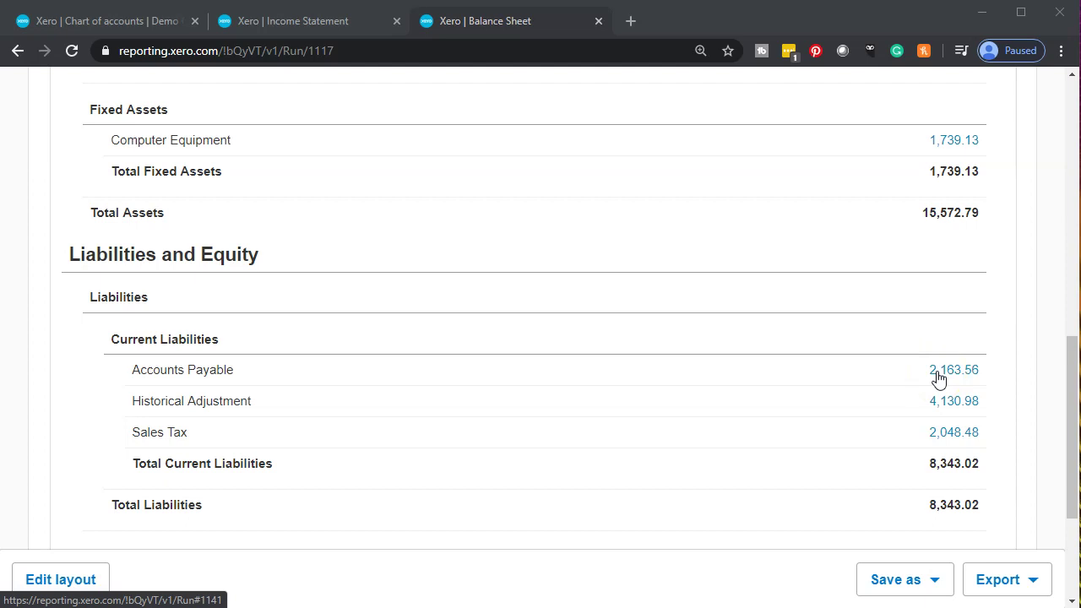
pyautogui.hotkey('ctrl', '+')
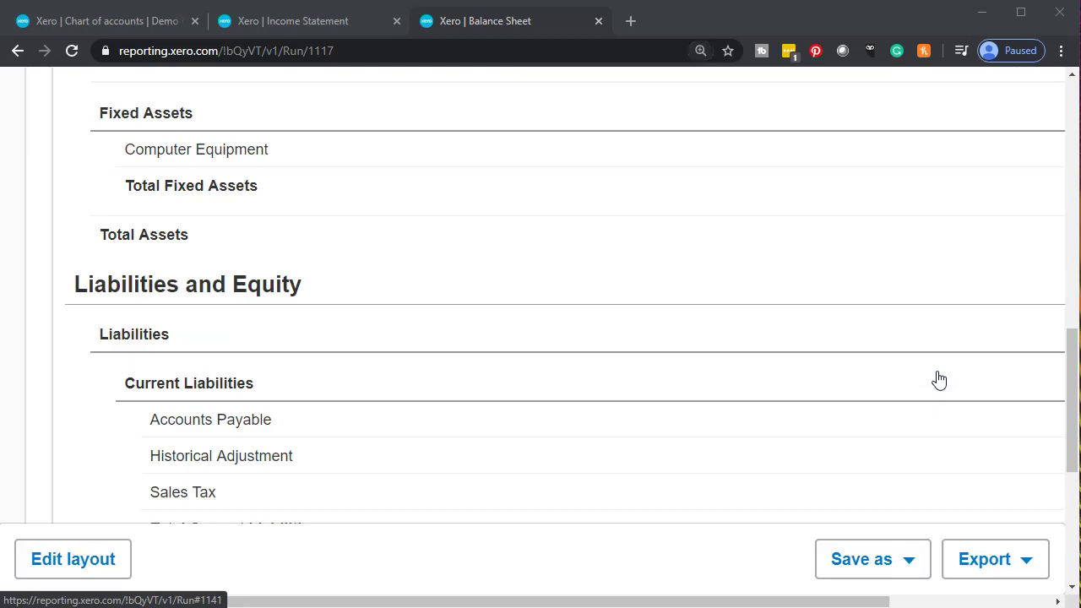
pyautogui.hotkey('ctrl', '-')
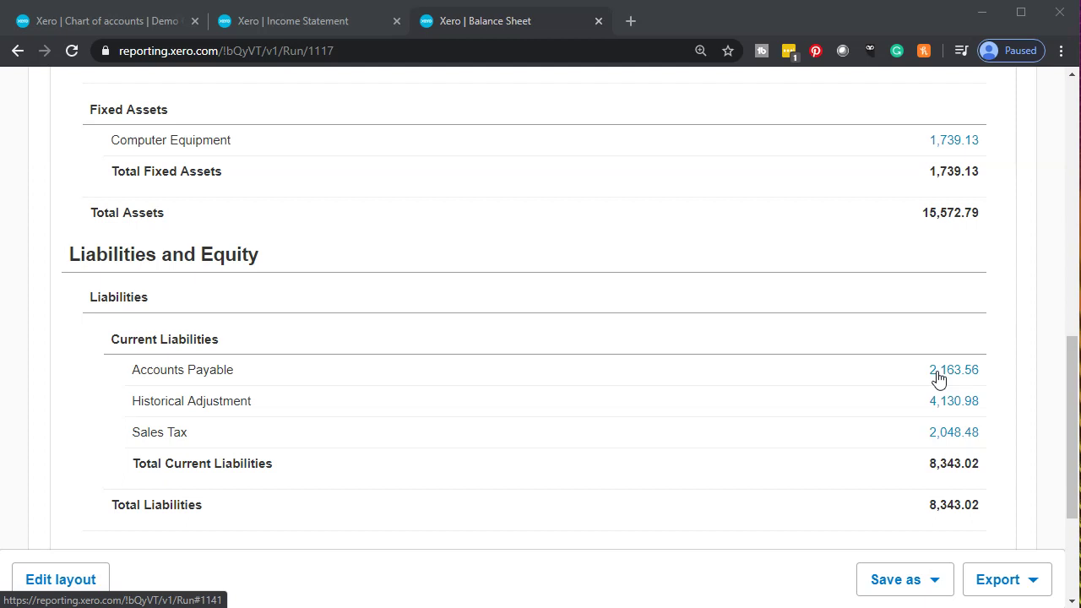
# Step: Drill into the 2,163.56 Accounts Payable balance and review the 200 - Accounts Payable transactions for 2019
pyautogui.click(938, 379)
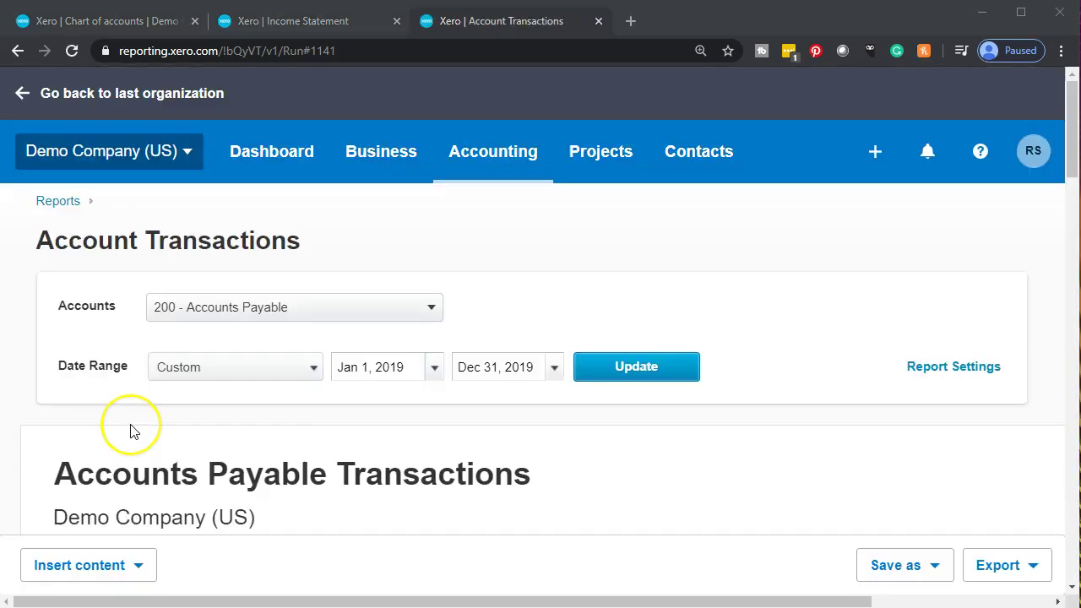
pyautogui.scroll(-3, 133, 430)
pyautogui.scroll(-3, 133, 429)
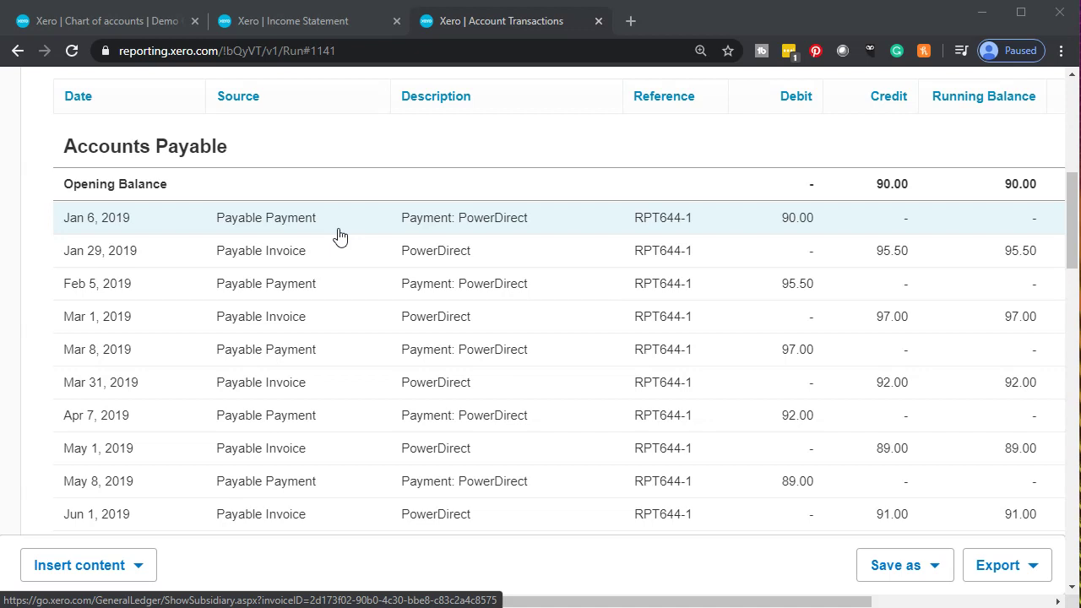
pyautogui.click(332, 261)
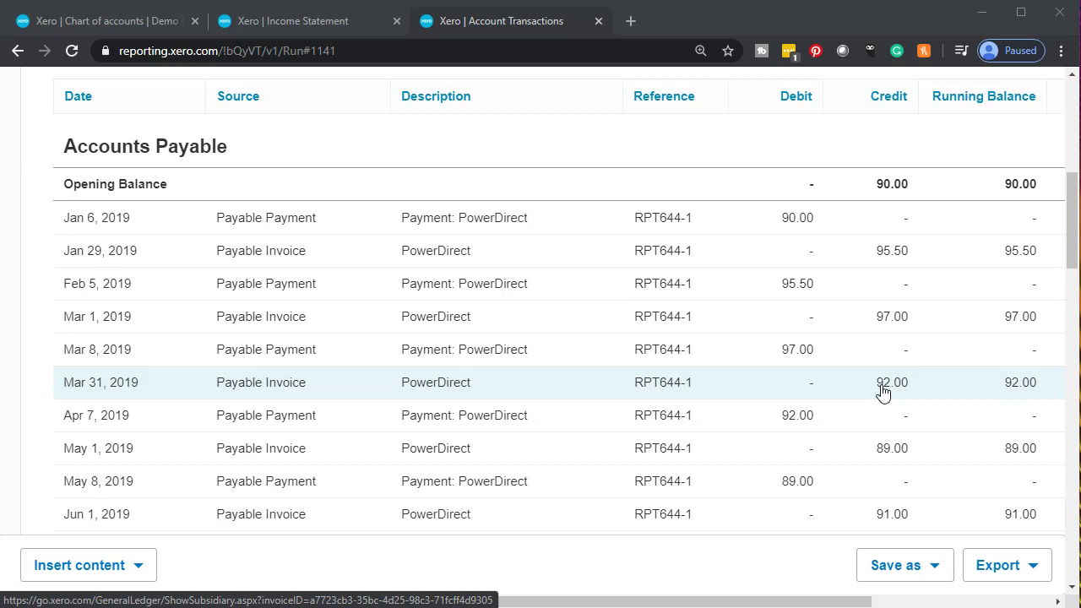
pyautogui.scroll(3, 379, 452)
pyautogui.scroll(4, 374, 450)
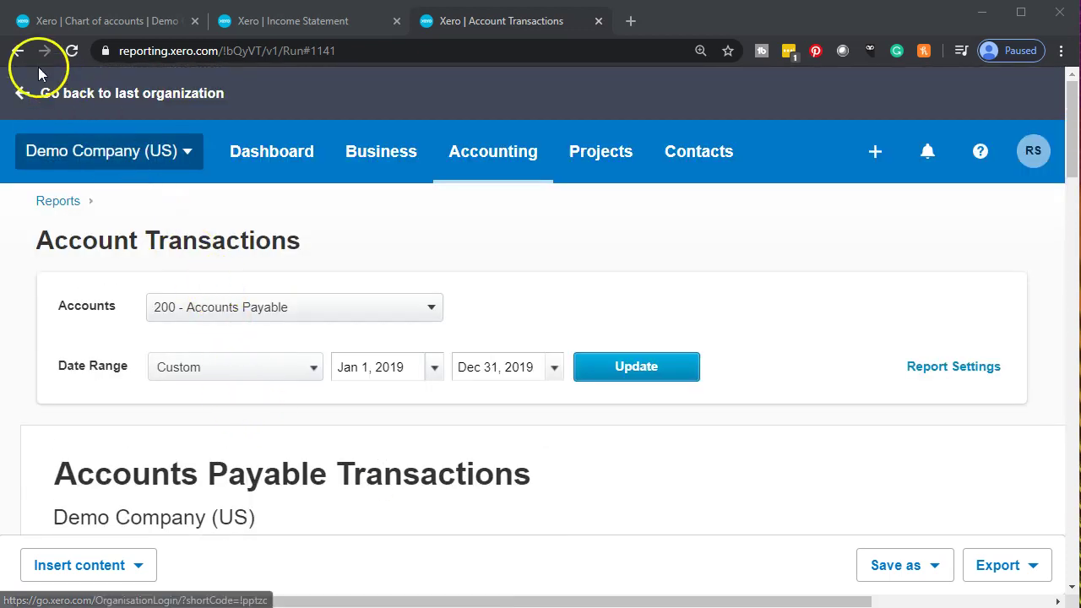
pyautogui.click(17, 51)
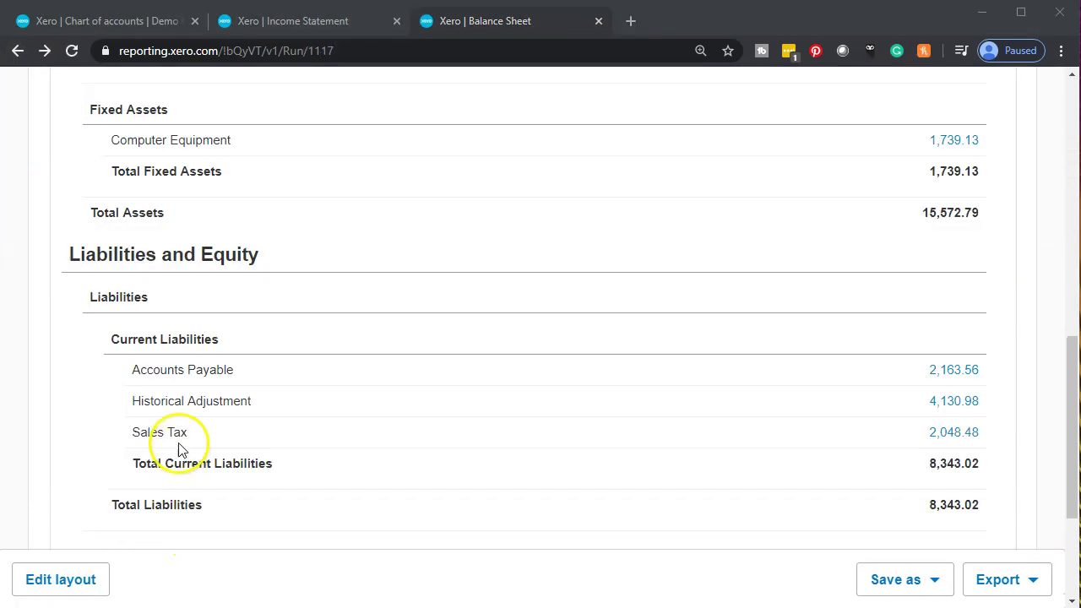
pyautogui.scroll(-1, 207, 397)
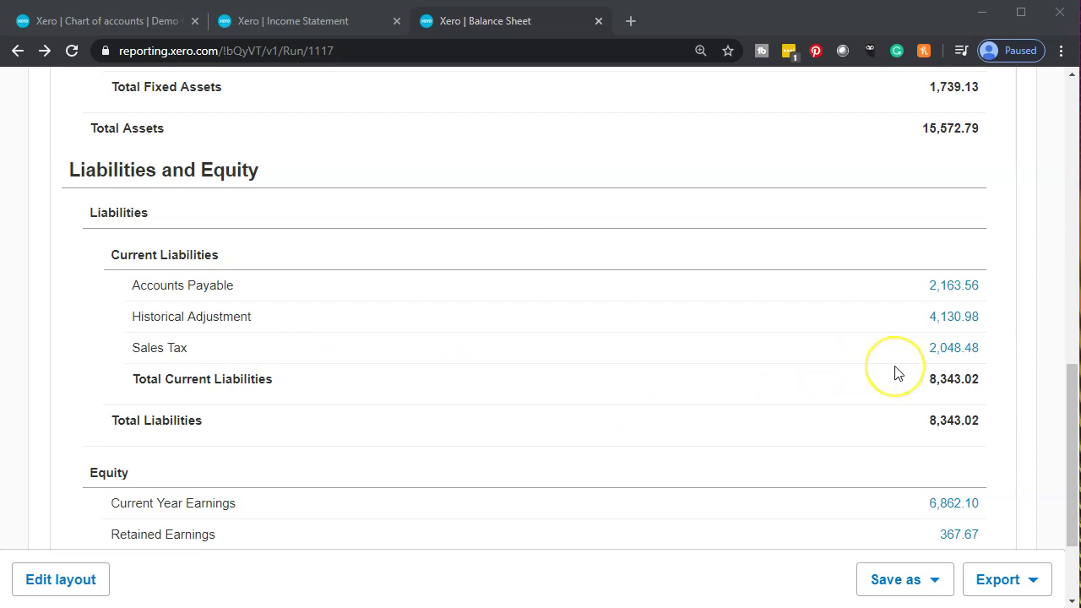
pyautogui.scroll(-1, 898, 373)
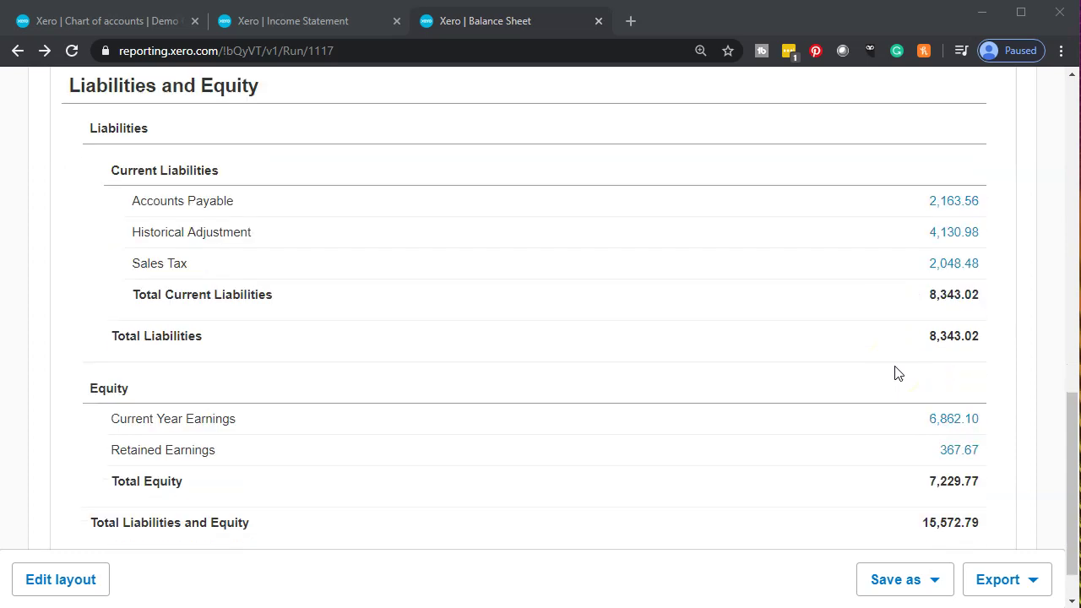
pyautogui.scroll(-1, 741, 482)
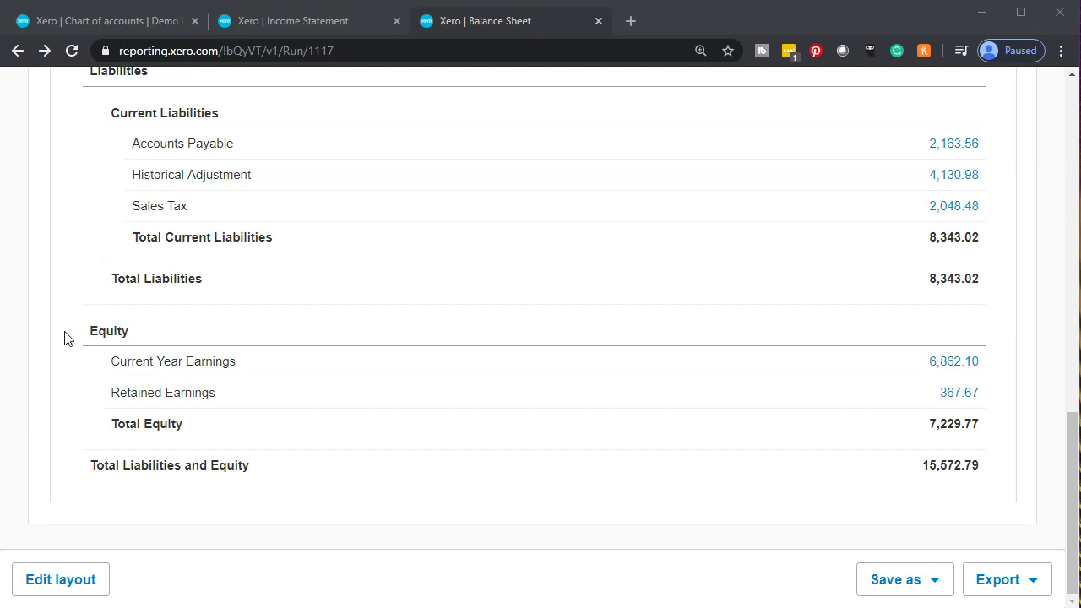
pyautogui.scroll(2, 68, 339)
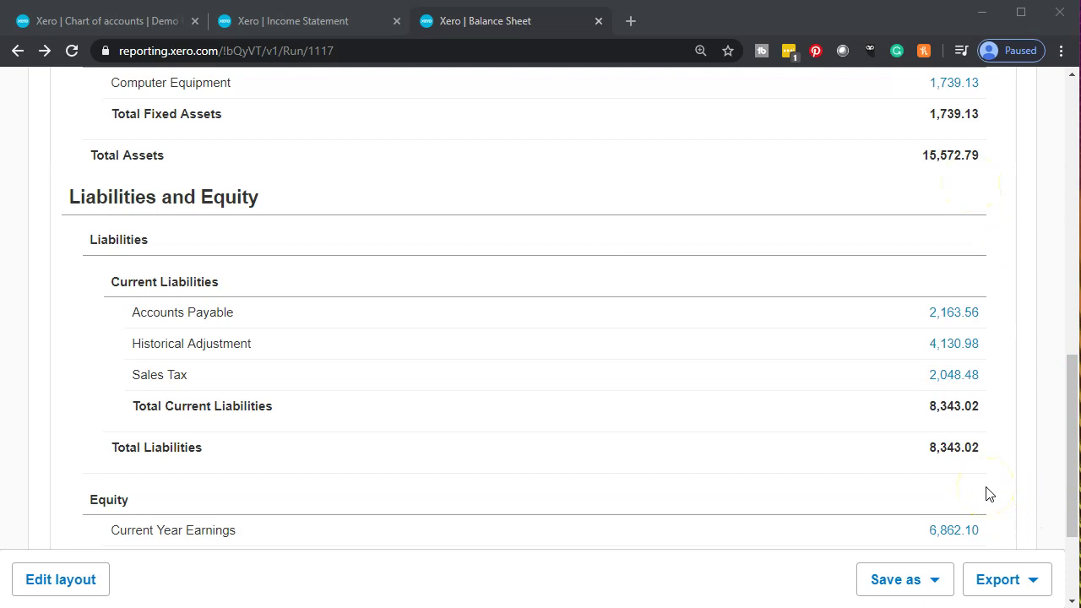
pyautogui.scroll(-2, 989, 494)
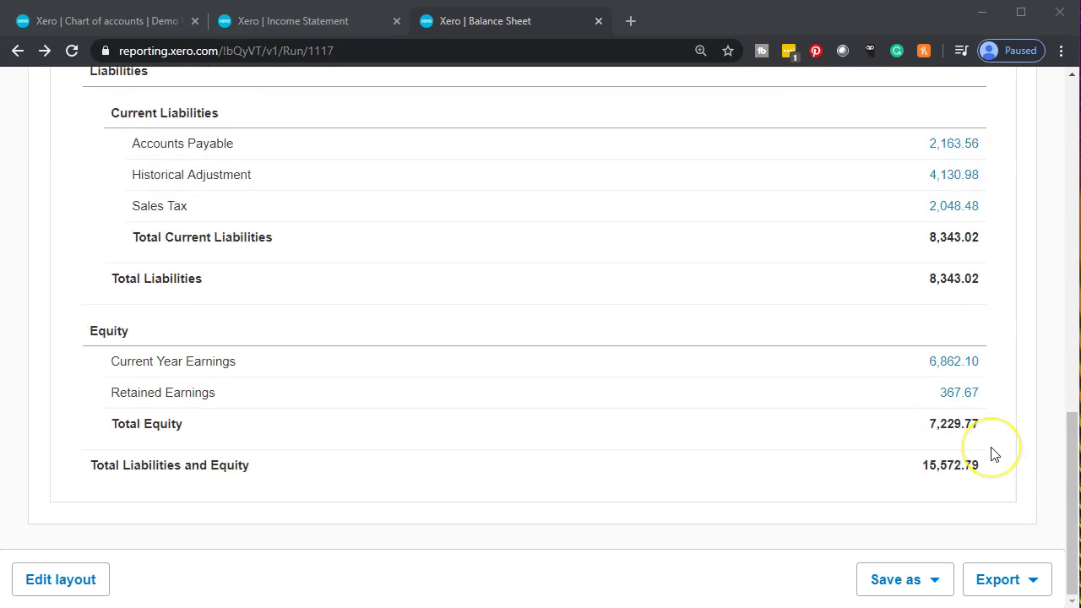
pyautogui.scroll(3, 992, 453)
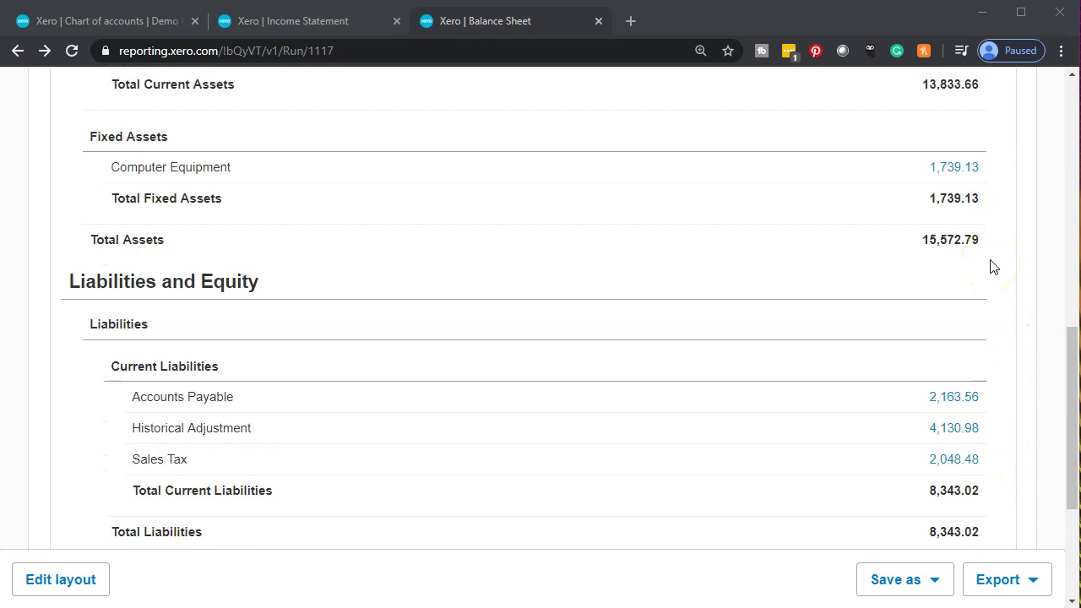
pyautogui.scroll(-1, 992, 267)
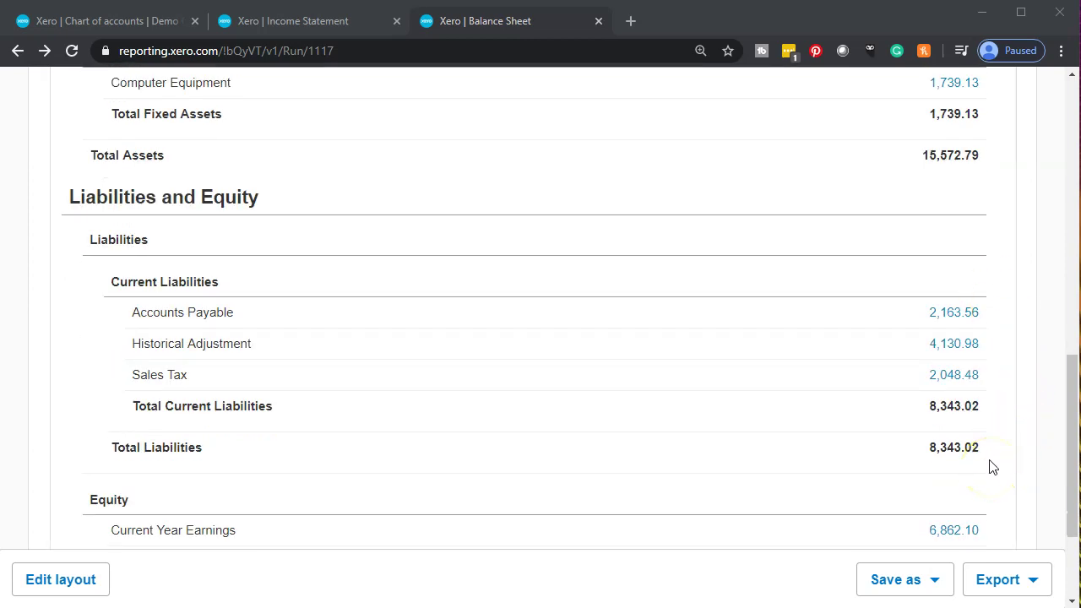
pyautogui.scroll(-1, 992, 469)
pyautogui.scroll(-1, 992, 468)
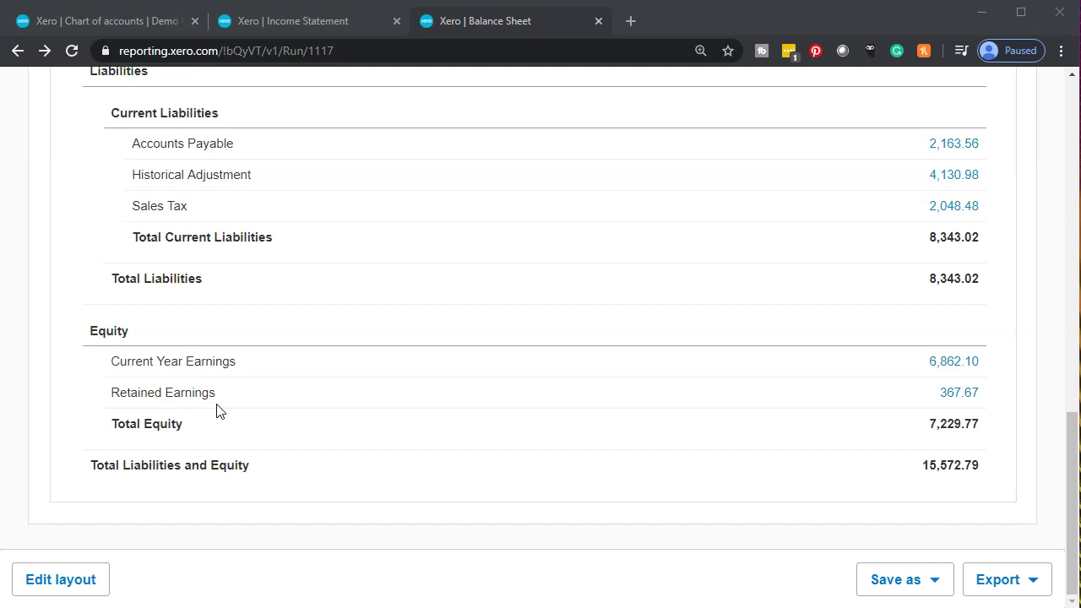
pyautogui.click(879, 404)
# Step: Switch to the Income Statement and set its period to the last financial year, 2019
pyautogui.click(952, 393)
pyautogui.click(948, 382)
pyautogui.click(317, 31)
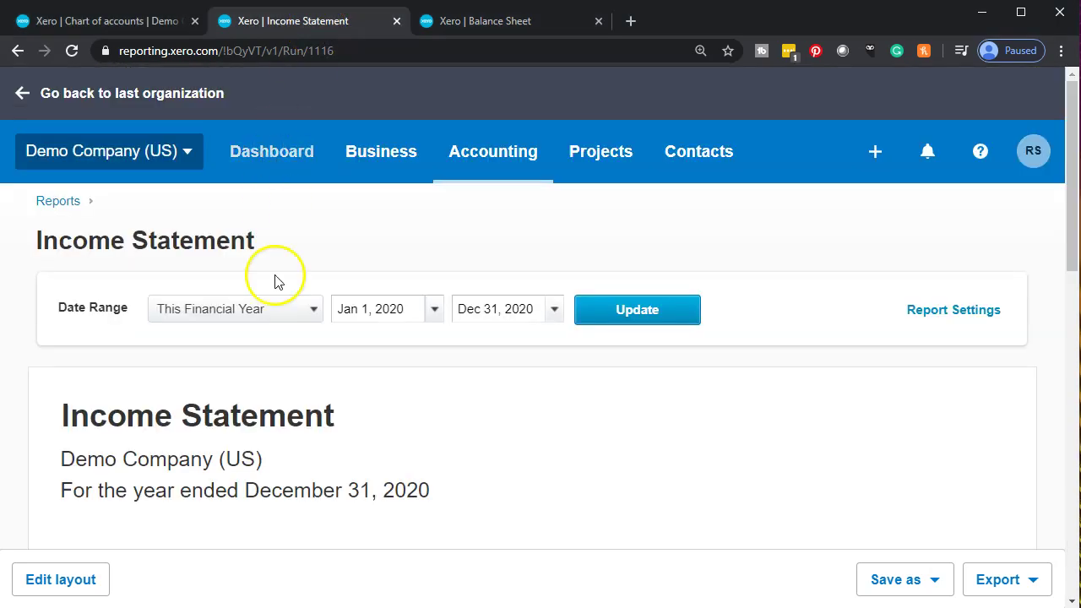
pyautogui.click(312, 318)
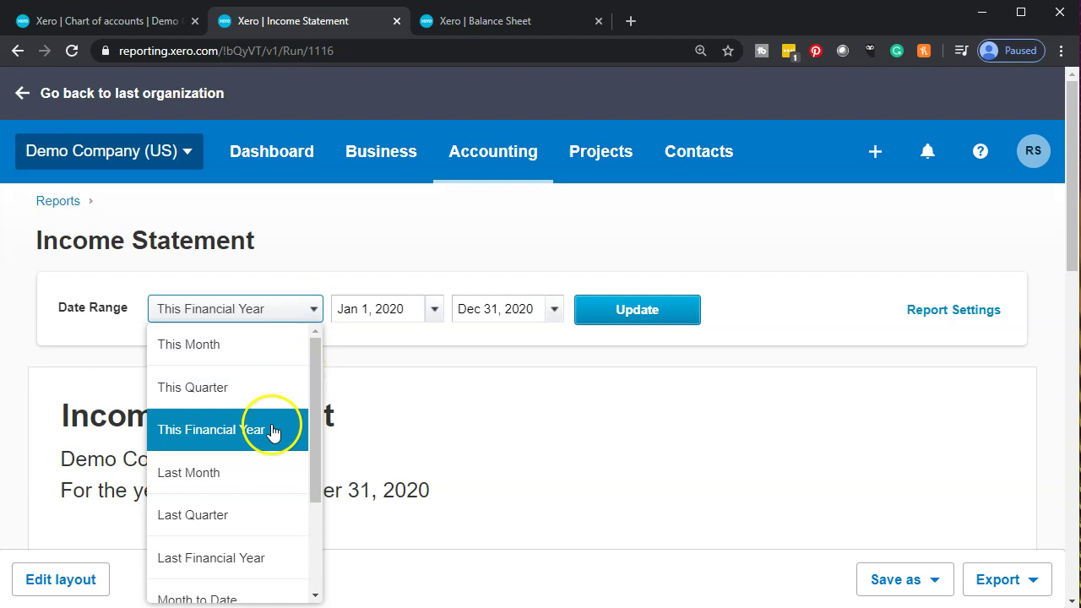
pyautogui.click(243, 559)
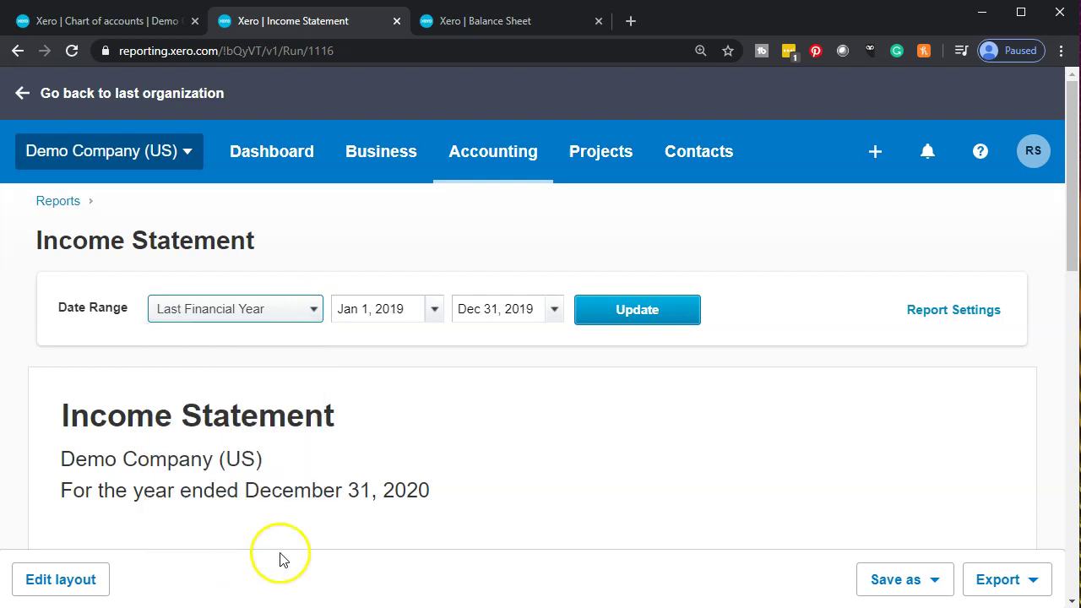
pyautogui.click(620, 328)
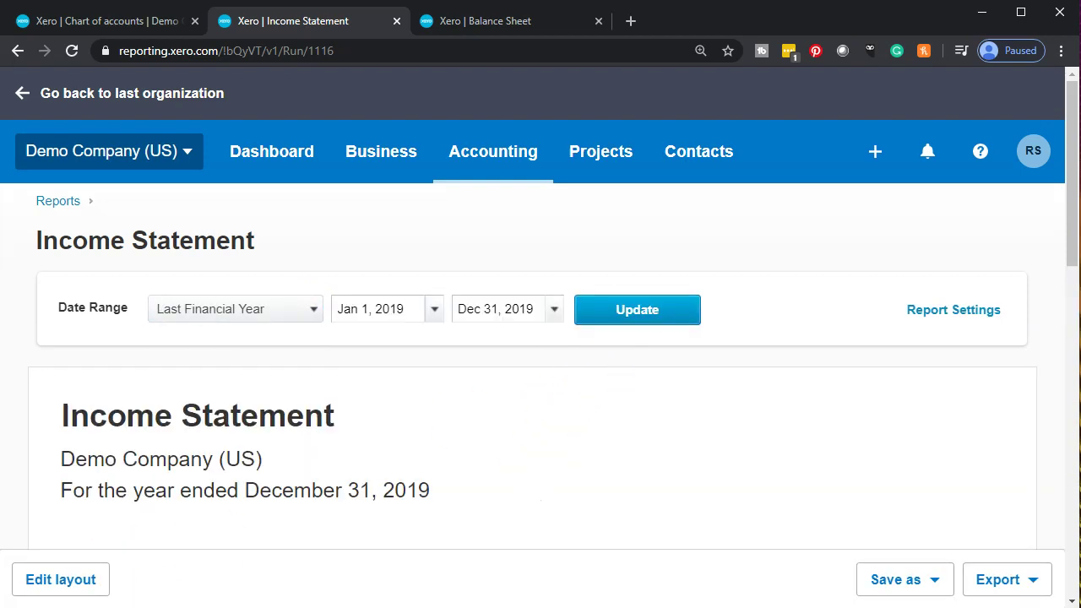
# Step: Check the 2019 Net Income of 6,862.10, then return to the Balance Sheet's equity section
pyautogui.scroll(-4, 271, 470)
pyautogui.scroll(-7, 271, 471)
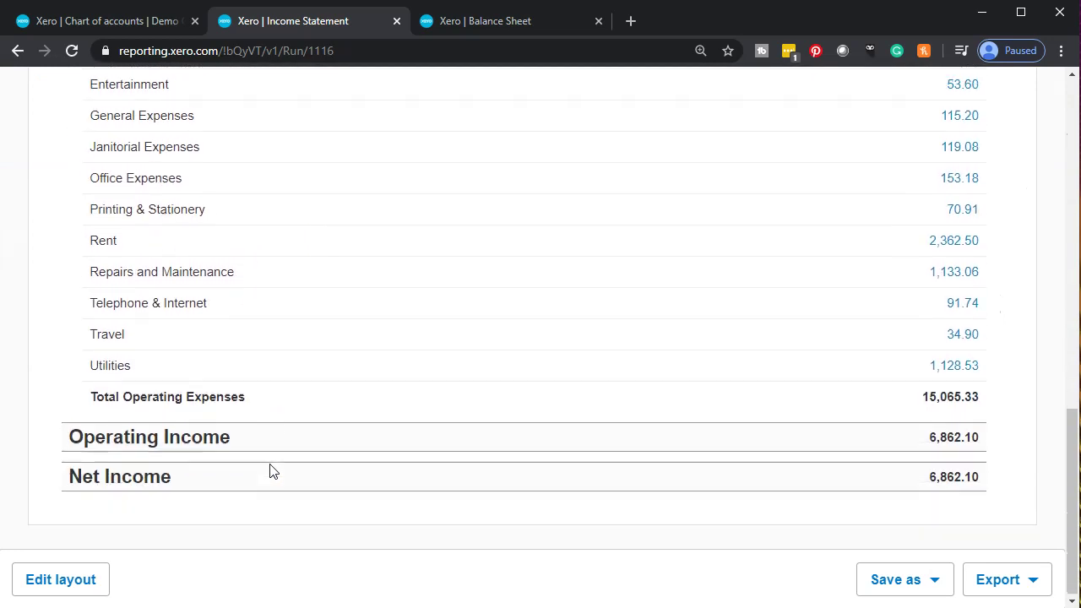
pyautogui.click(934, 502)
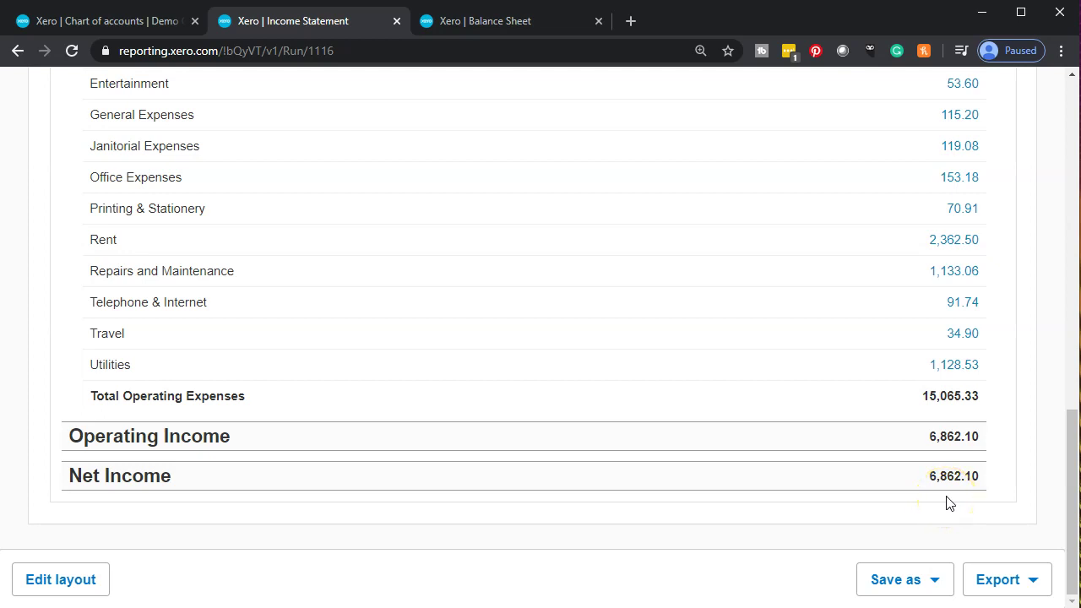
pyautogui.scroll(12, 947, 501)
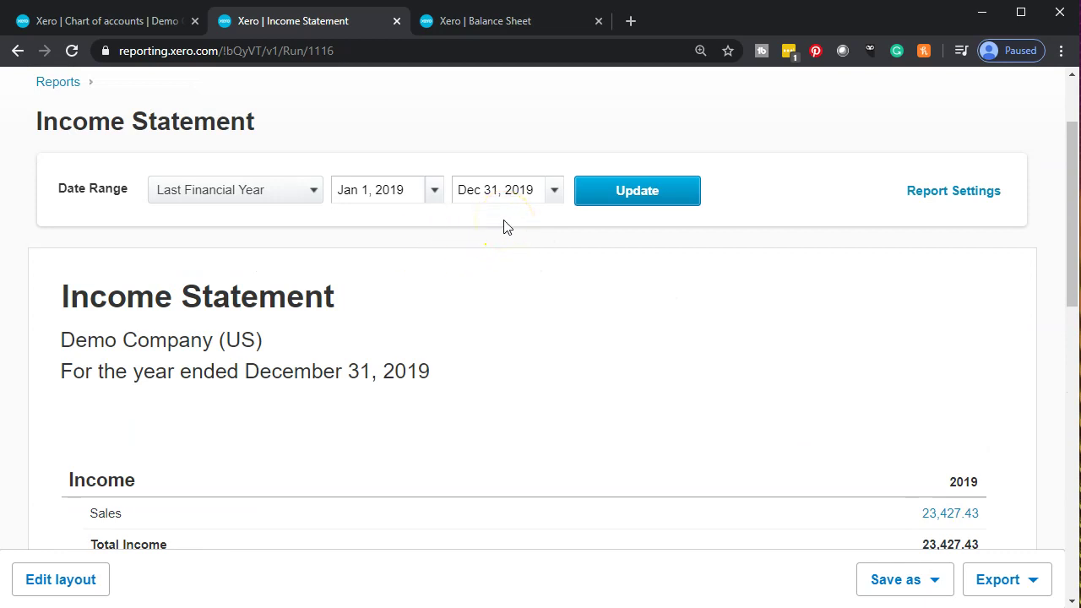
pyautogui.click(490, 23)
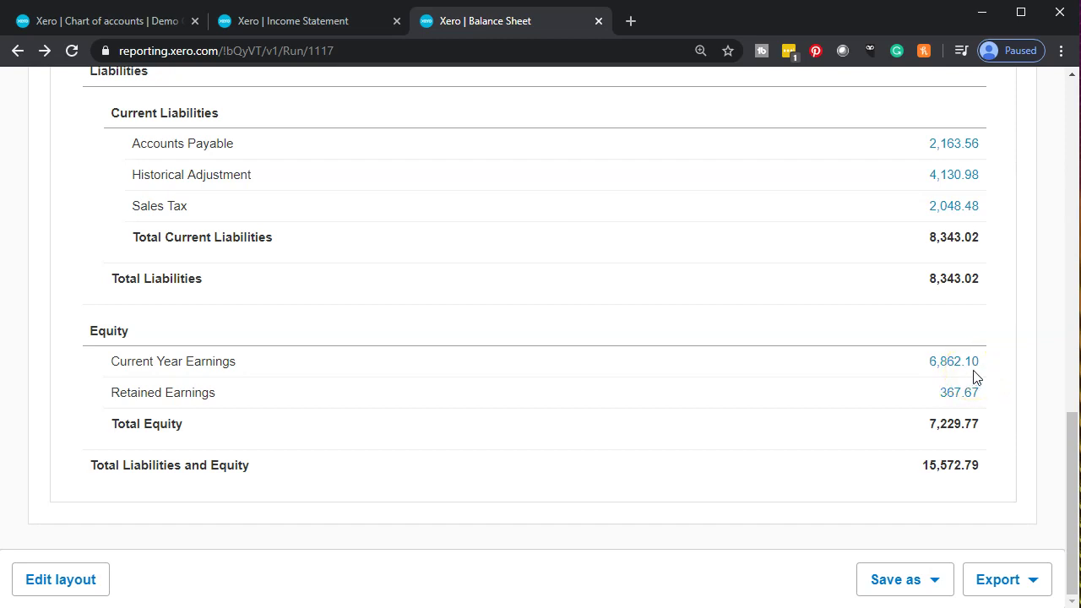
# Step: Add 6862.1 + 367.67 in Calculator to confirm 7,229.77, then close Calculator
pyautogui.scroll(15, 975, 377)
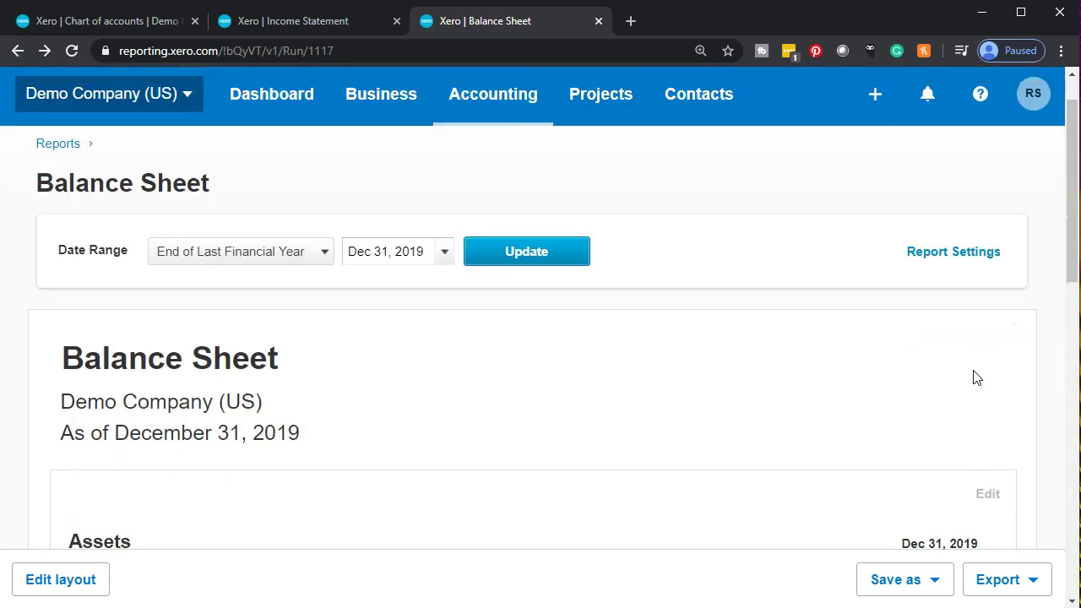
pyautogui.scroll(-10, 717, 422)
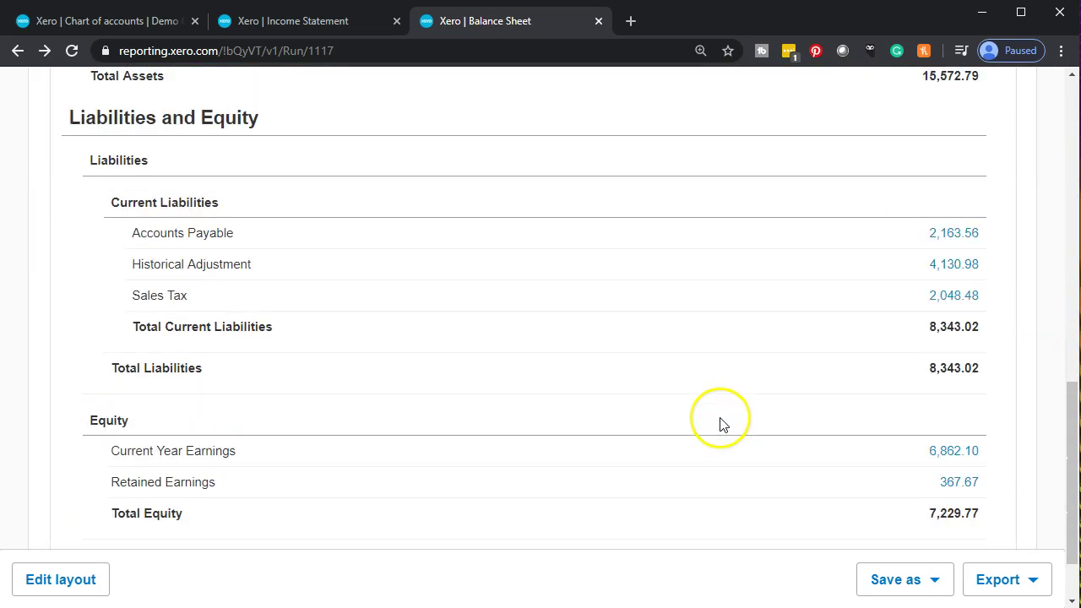
pyautogui.scroll(-1, 905, 347)
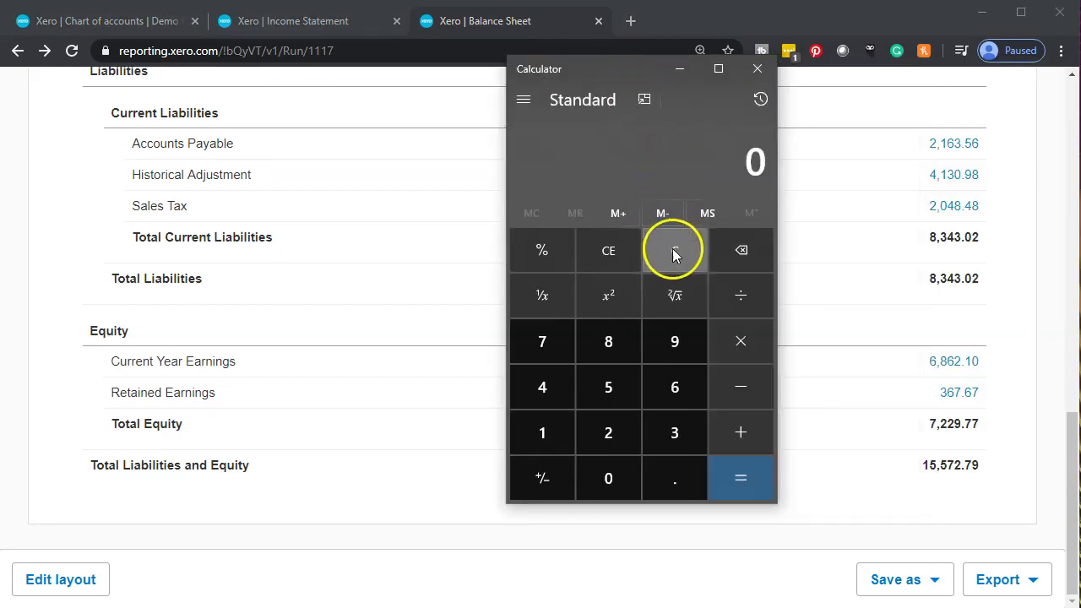
pyautogui.write('68')
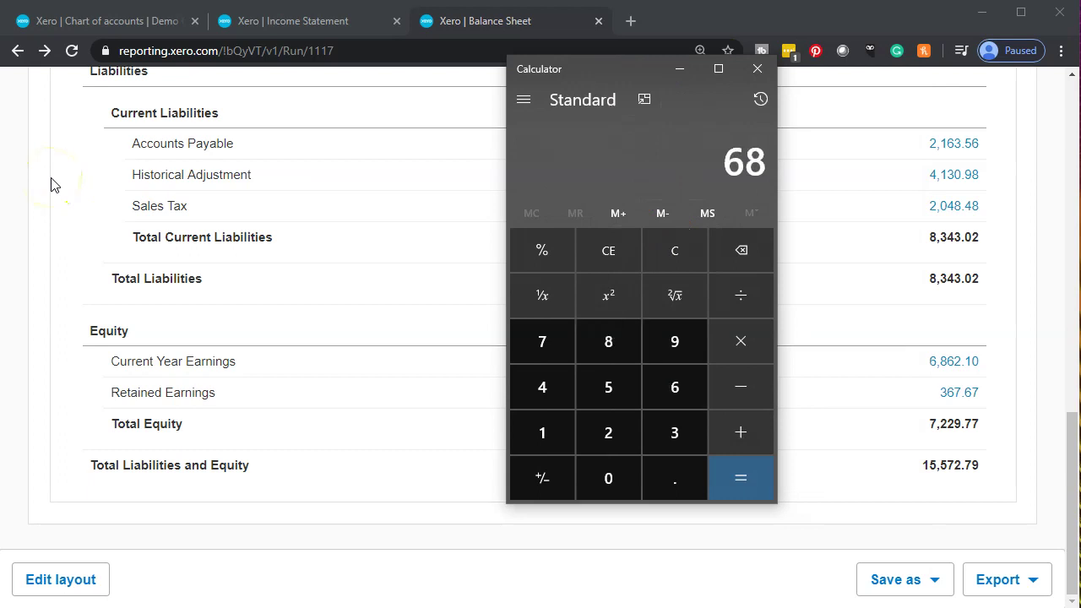
pyautogui.write('62.1 +')
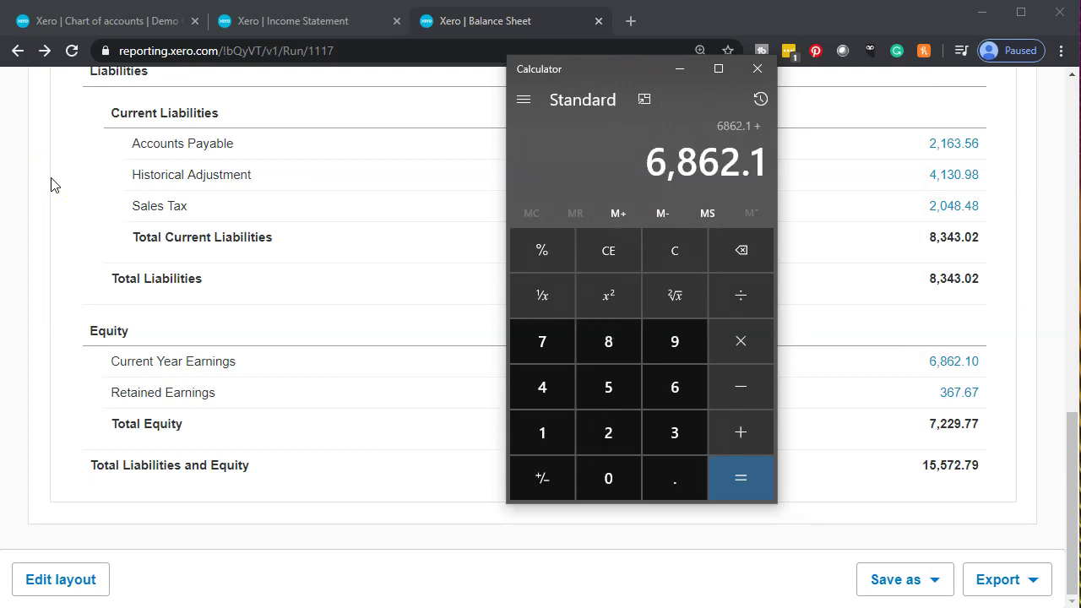
pyautogui.write(' 367.67')
pyautogui.press('Return')
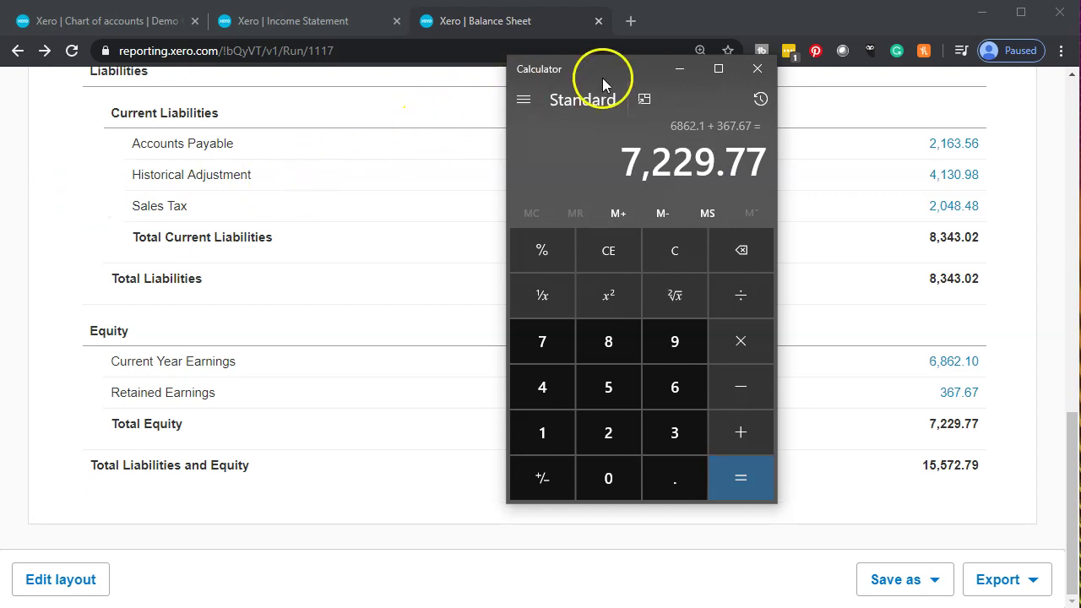
pyautogui.click(678, 68)
pyautogui.scroll(15, 804, 222)
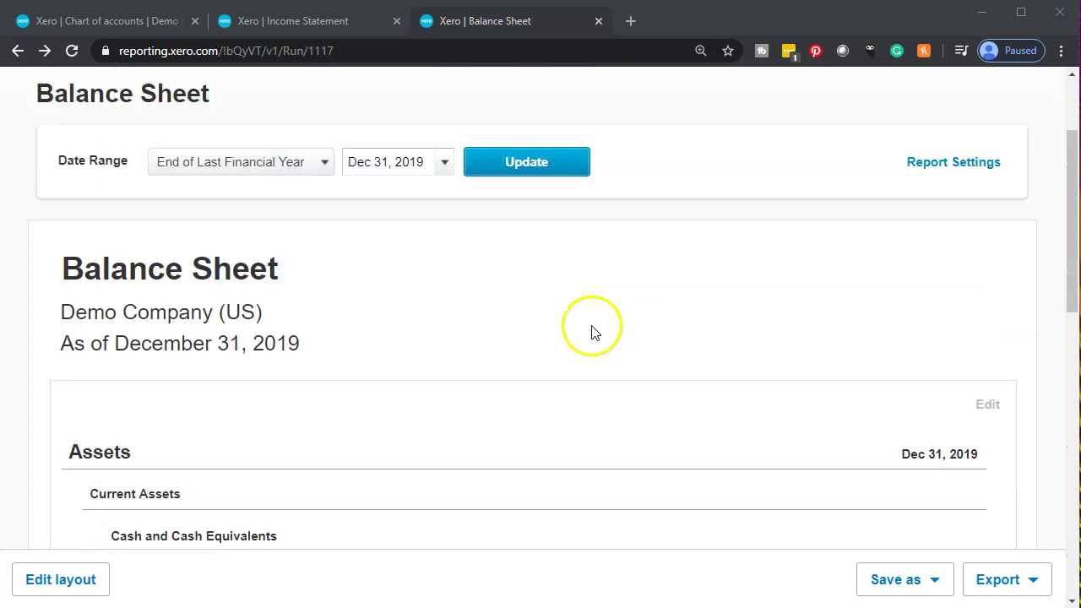
# Step: Change the Balance Sheet date to 31 January 2020 and update the report
pyautogui.click(444, 312)
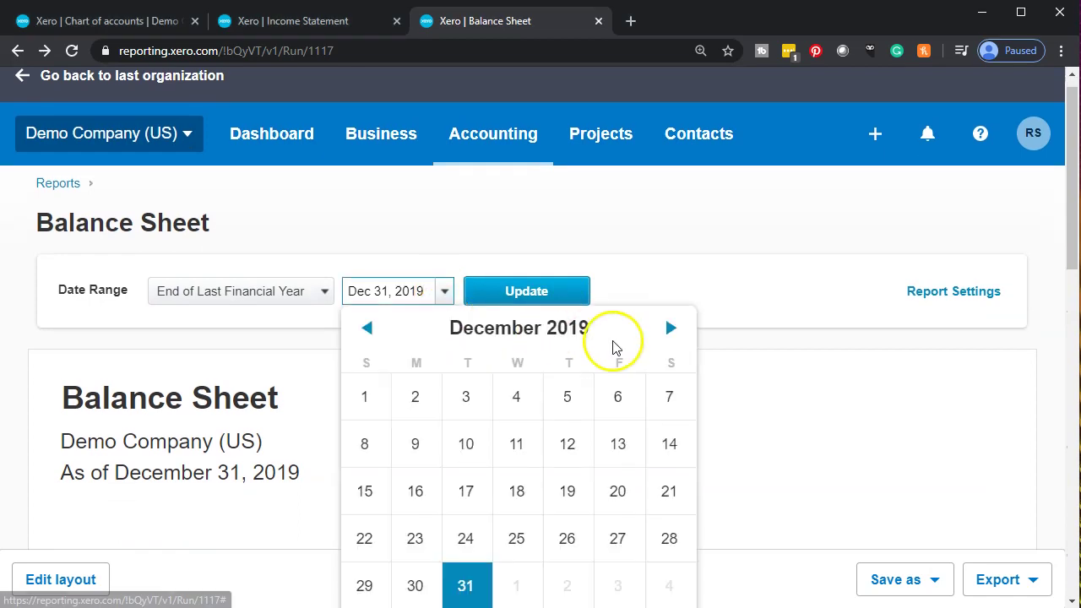
pyautogui.click(673, 331)
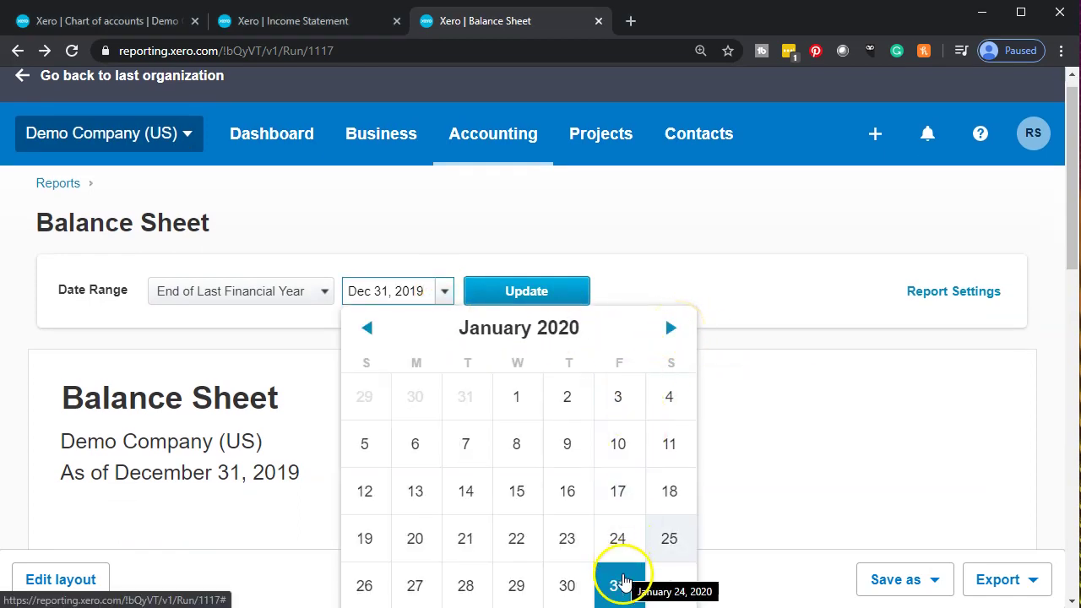
pyautogui.click(620, 585)
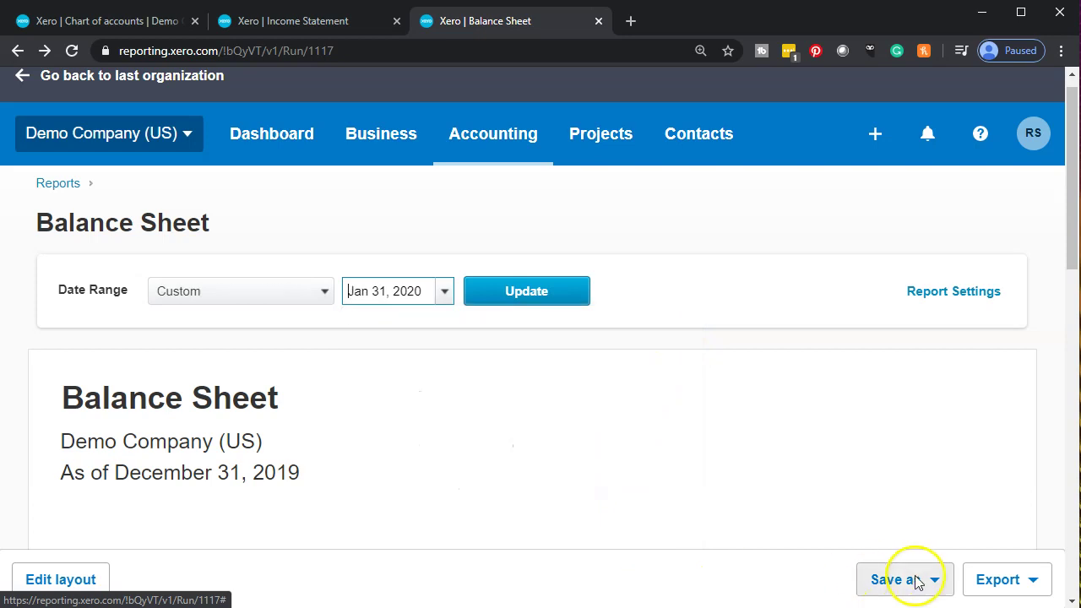
pyautogui.click(563, 296)
pyautogui.scroll(-10, 541, 338)
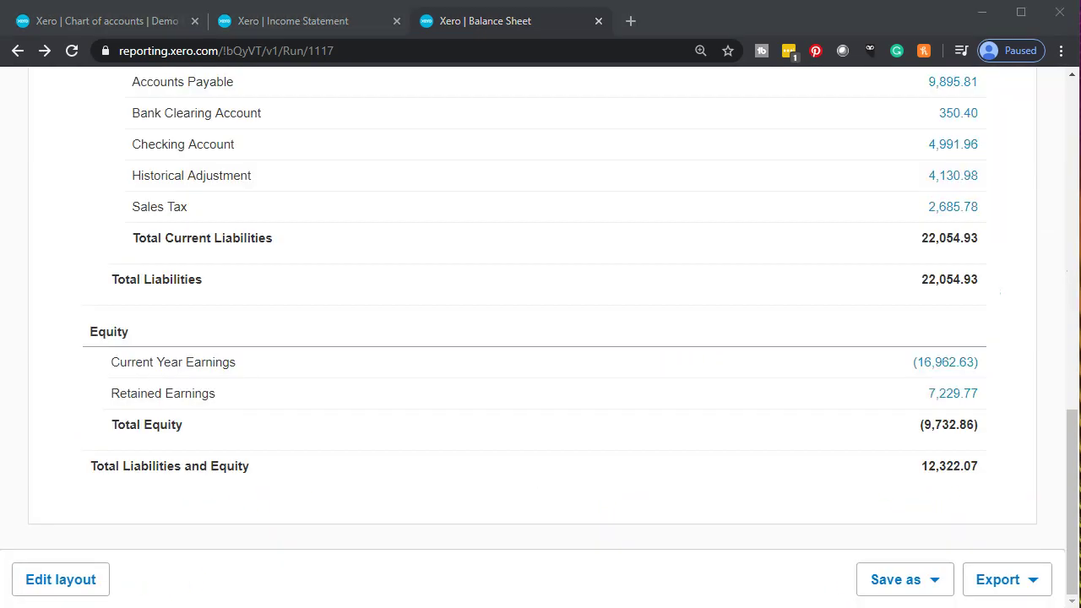
# Step: Compare the 7,229.77 Retained Earnings against the calculator total, then close Calculator
pyautogui.hotkey('alt', 'Tab')
pyautogui.moveTo(693, 93); pyautogui.dragTo(670, 95)
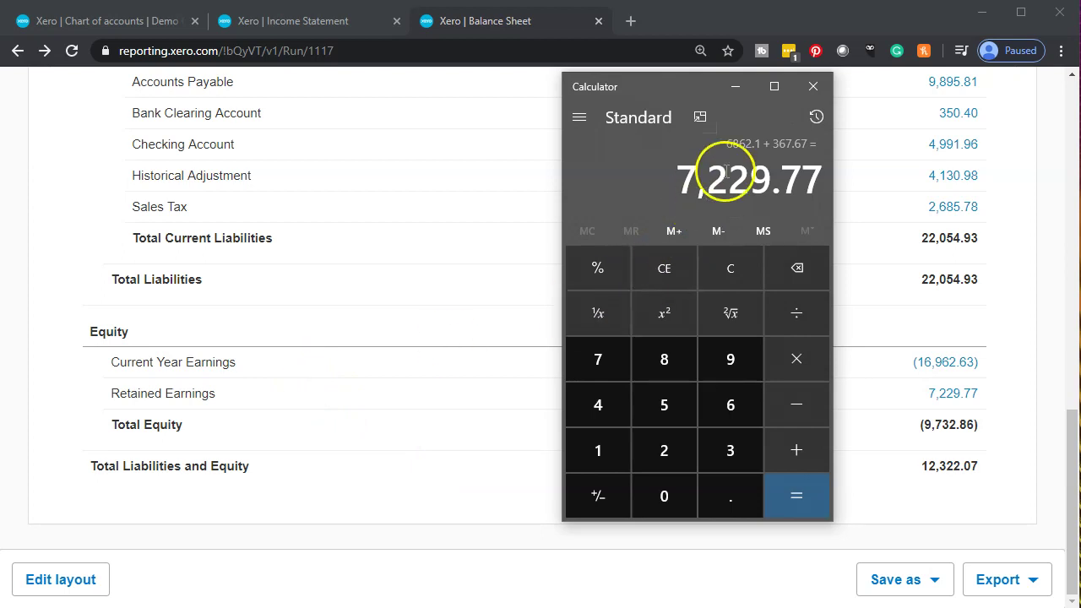
pyautogui.click(812, 88)
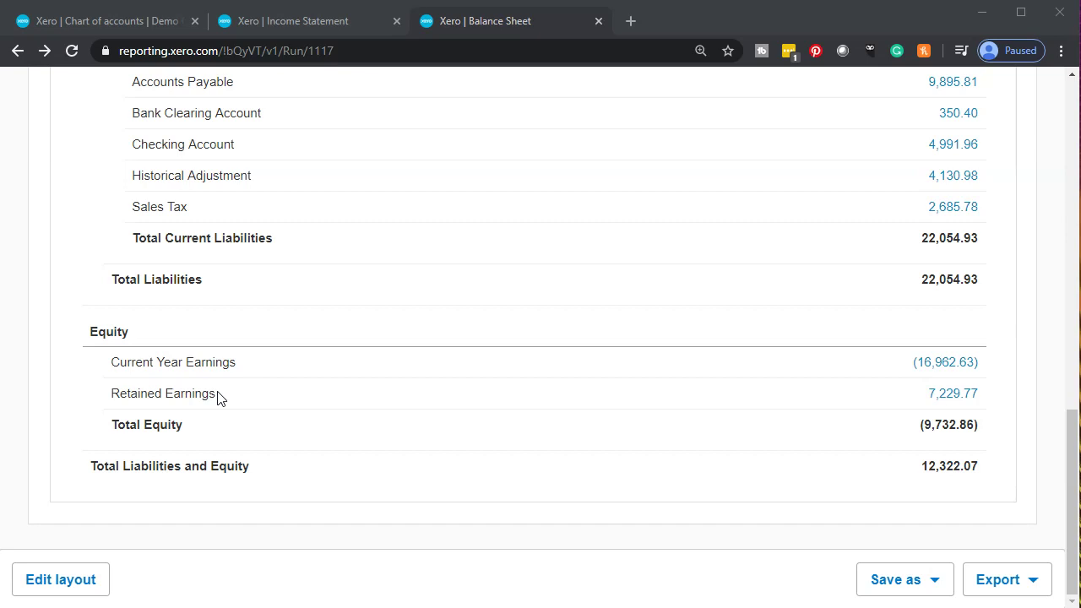
# Step: Set the Balance Sheet date back to 31 December 2019, showing Retained Earnings 367.67 and Total Equity 7,229.77
pyautogui.scroll(10, 217, 395)
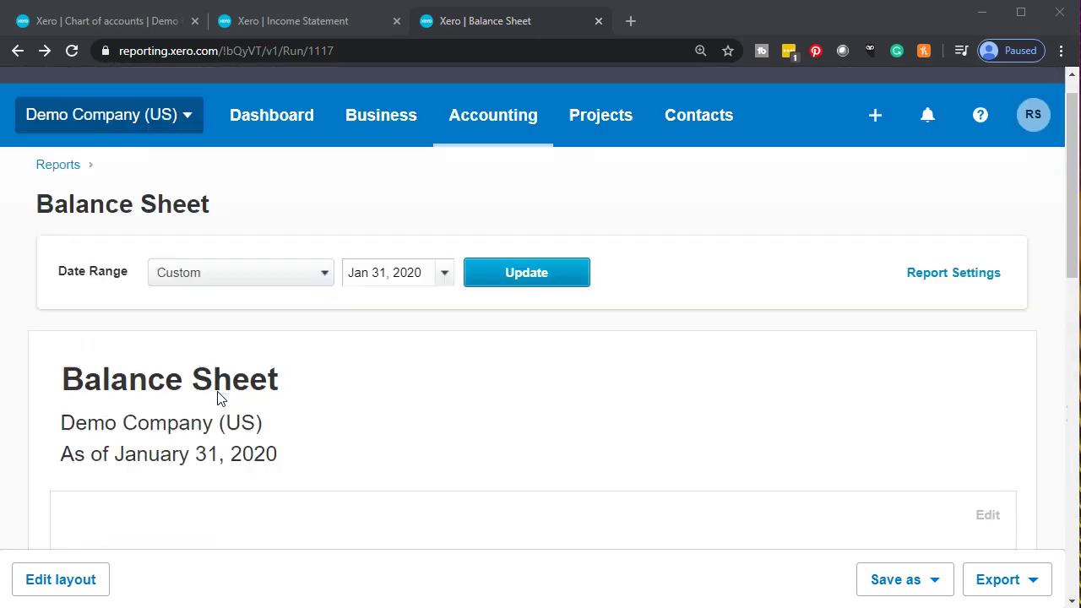
pyautogui.click(445, 274)
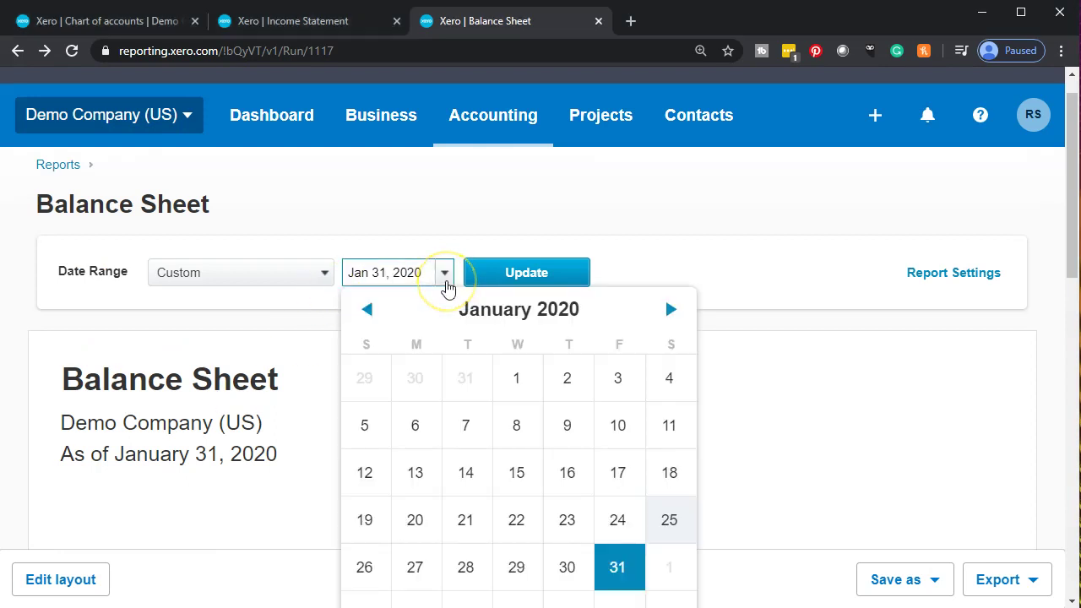
pyautogui.click(369, 310)
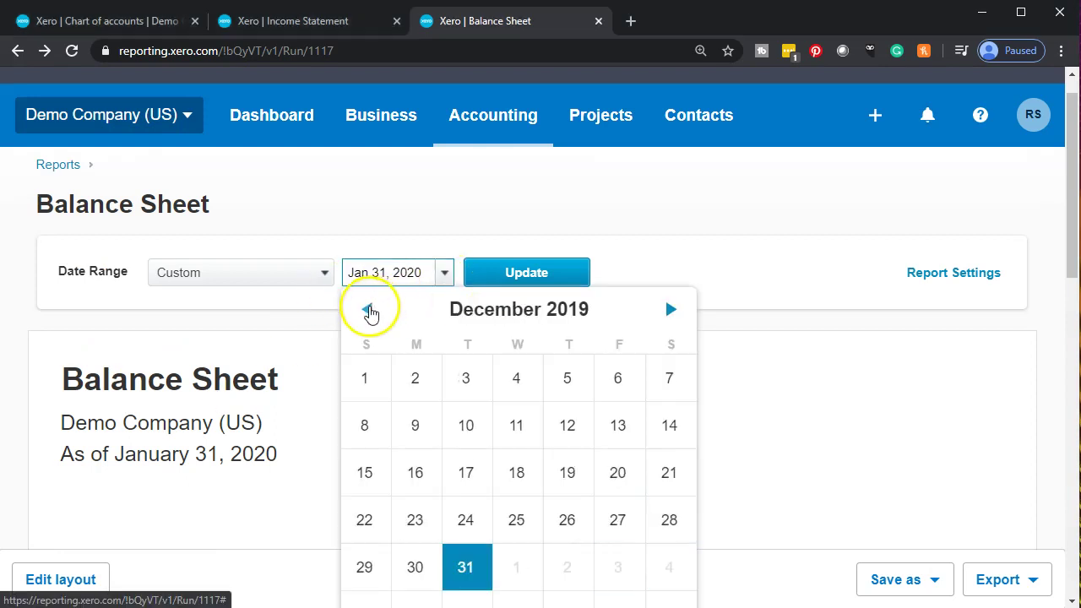
pyautogui.click(467, 567)
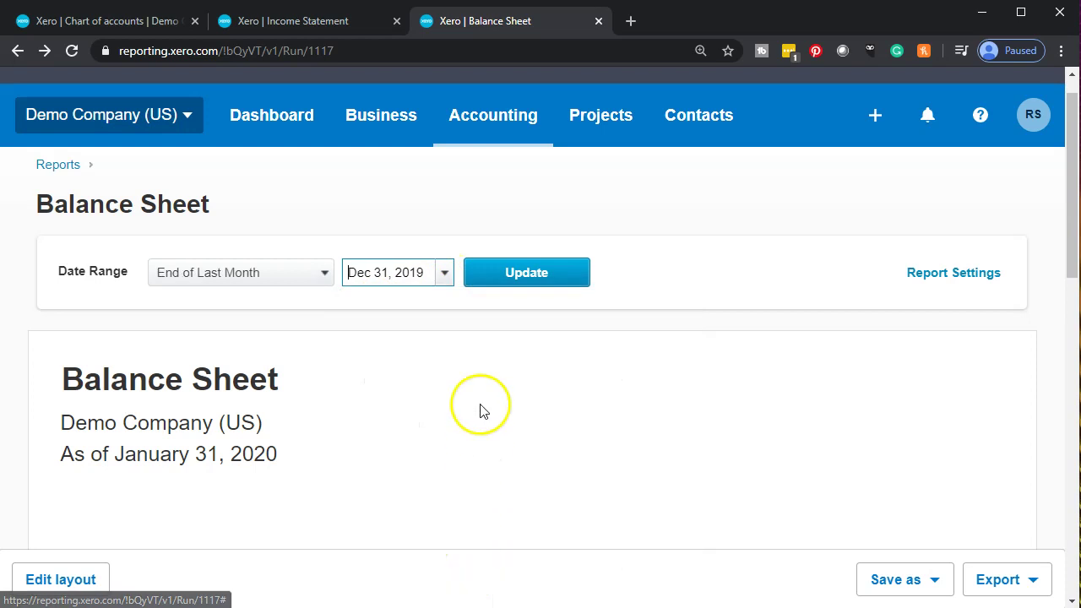
pyautogui.click(516, 279)
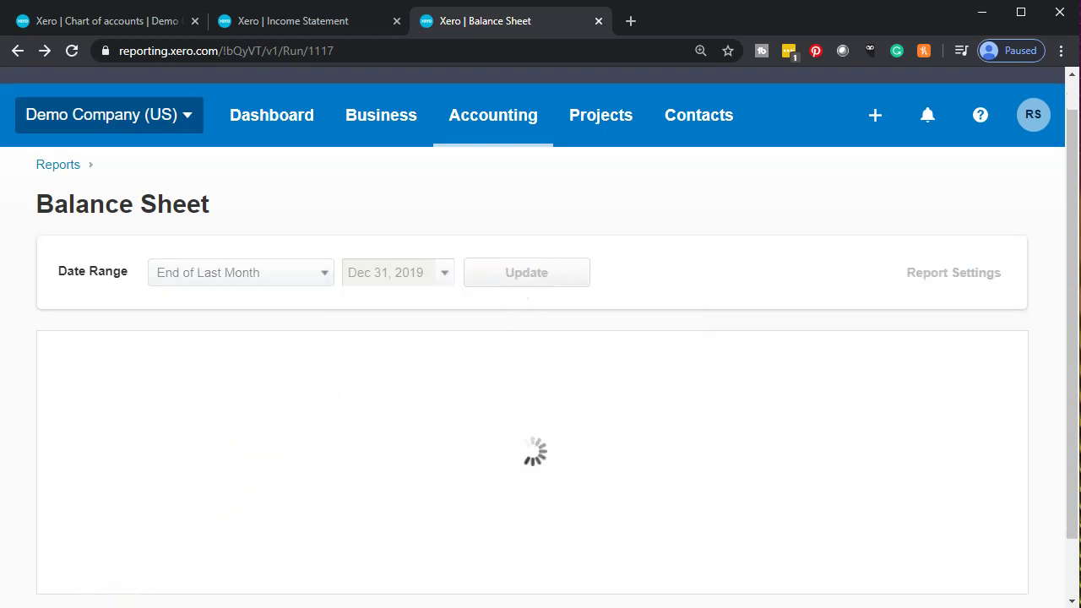
pyautogui.scroll(-10, 453, 488)
pyautogui.scroll(1, 601, 497)
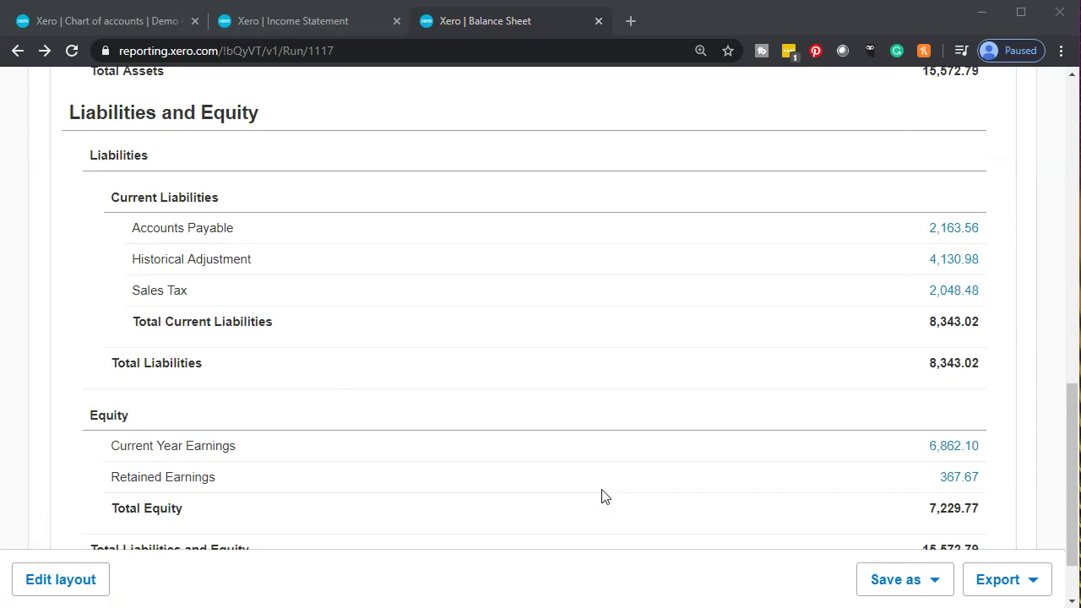
pyautogui.click(632, 504)
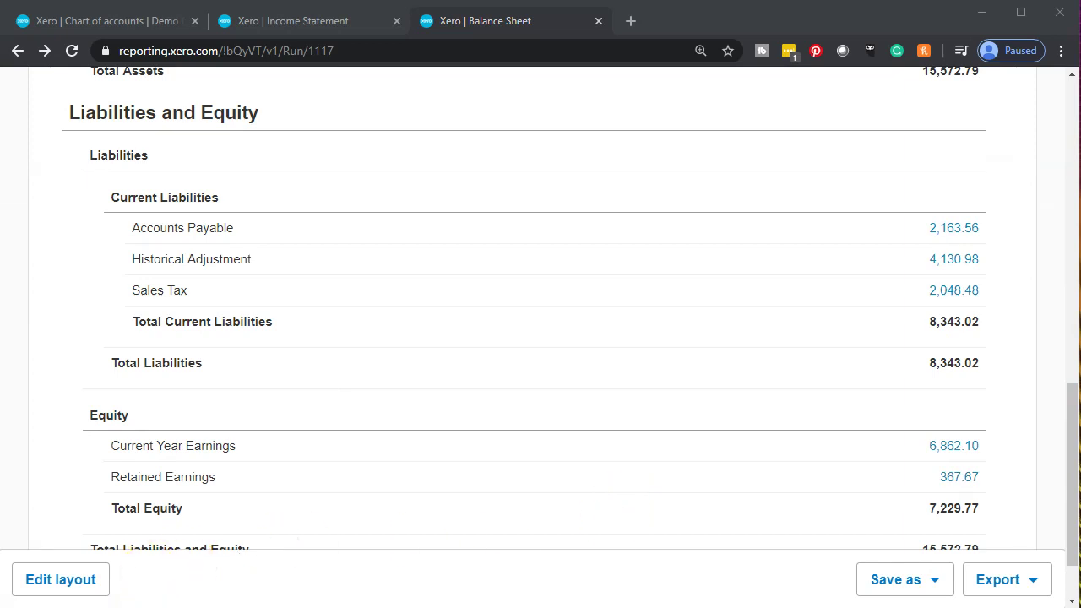